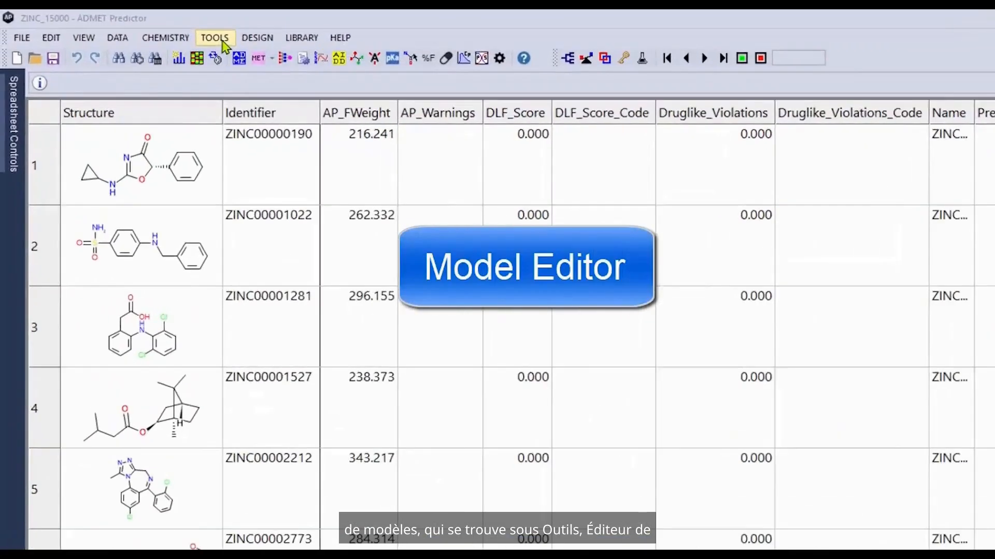
Open the Model Editor and enlarge its window to fill the screen.
left_click(138, 27)
left_click(349, 136)
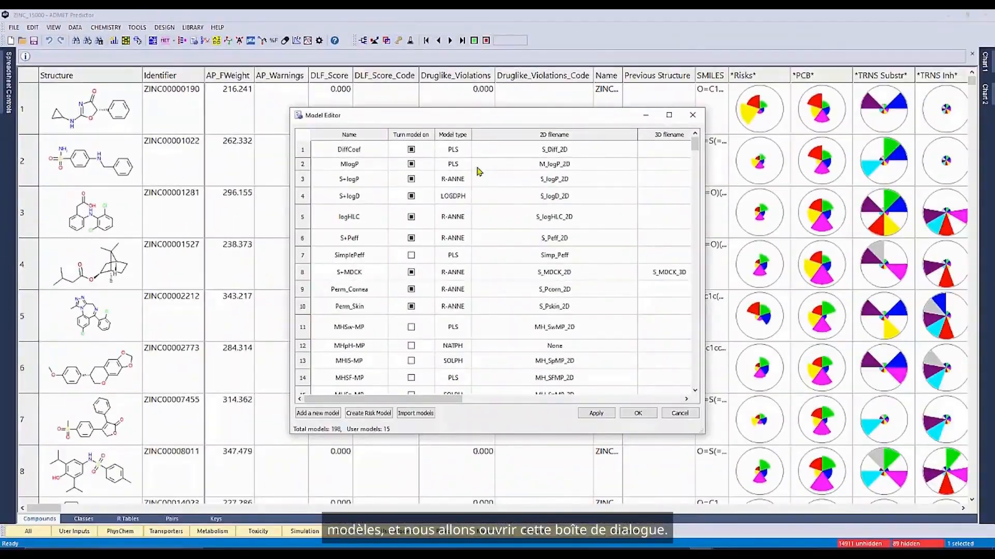
left_click(670, 116)
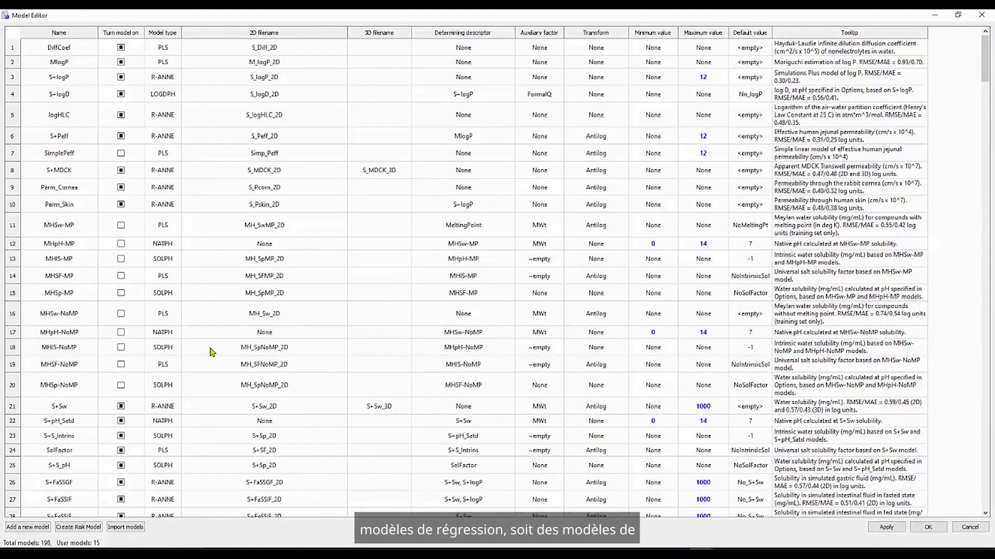
Review the model types and 2D and 3D filenames from the built-in models through to the highlighted user models.
scroll(213, 352, "down", 4)
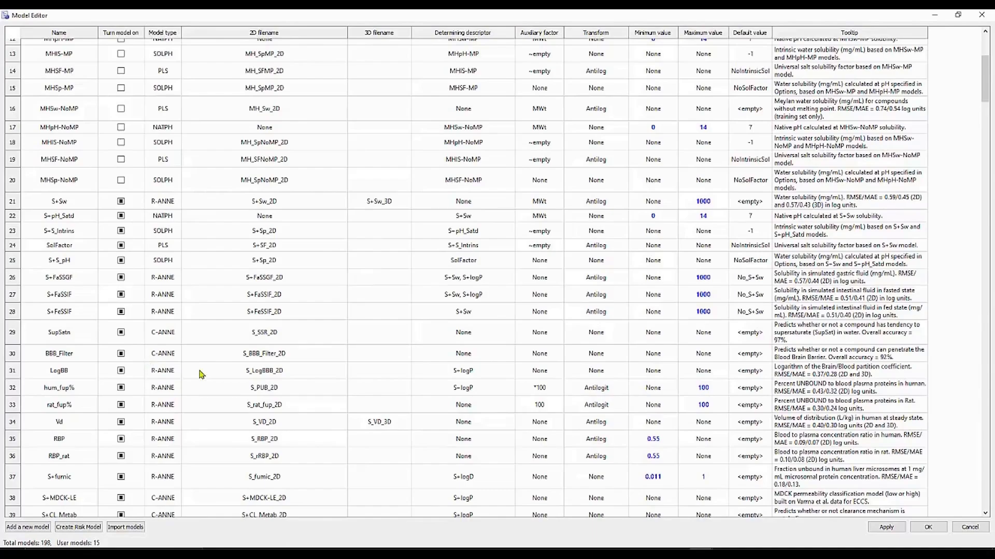
scroll(213, 377, "up", 4)
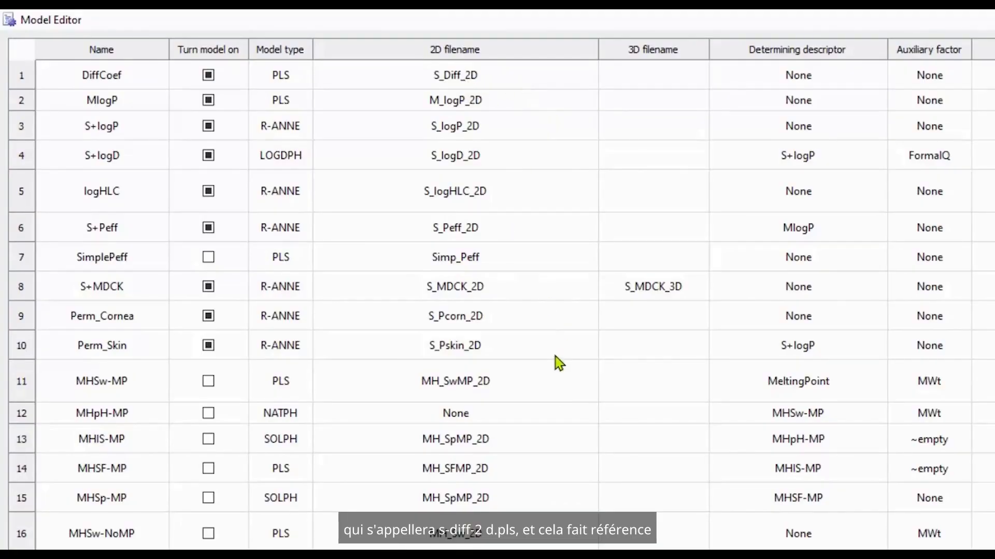
scroll(558, 357, "down", 20)
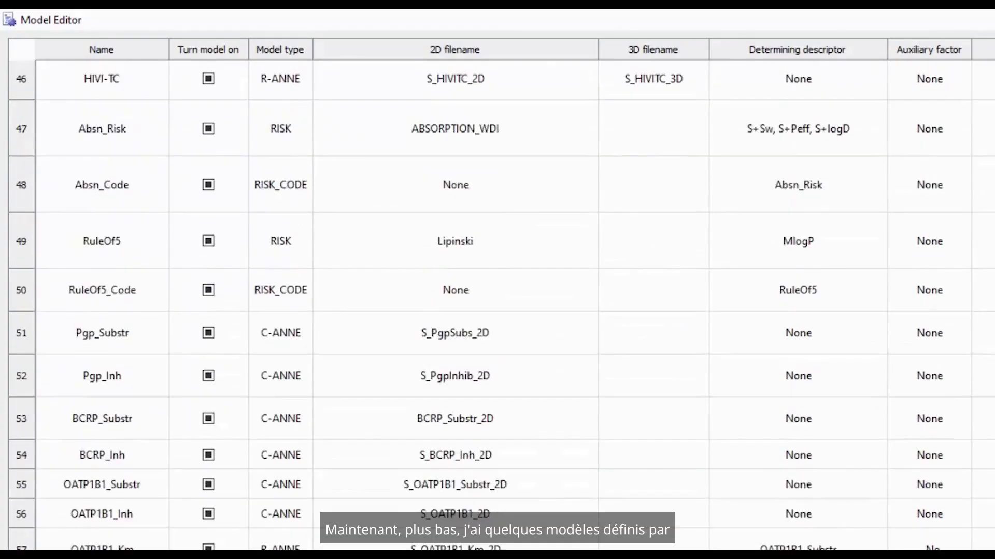
scroll(497, 305, "down", 20)
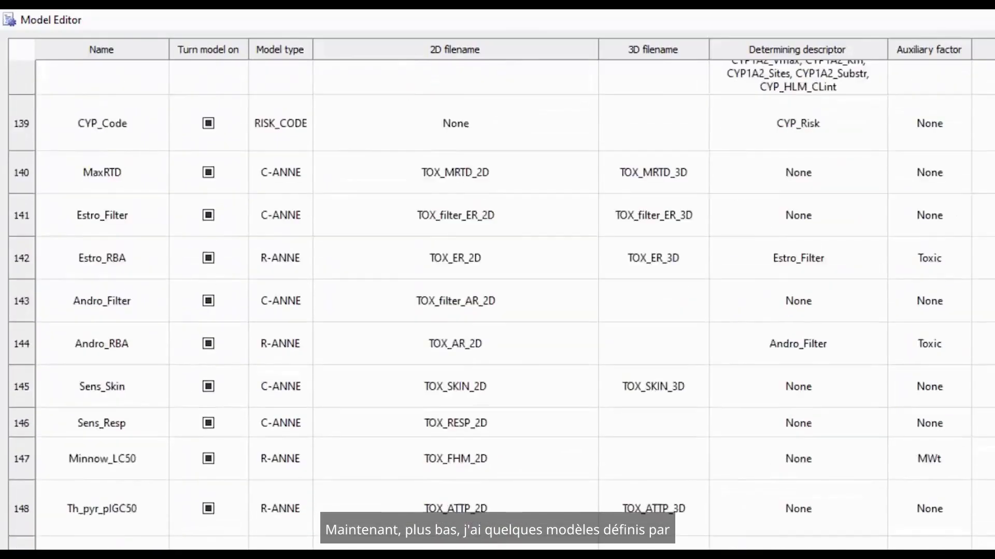
scroll(497, 306, "down", 8)
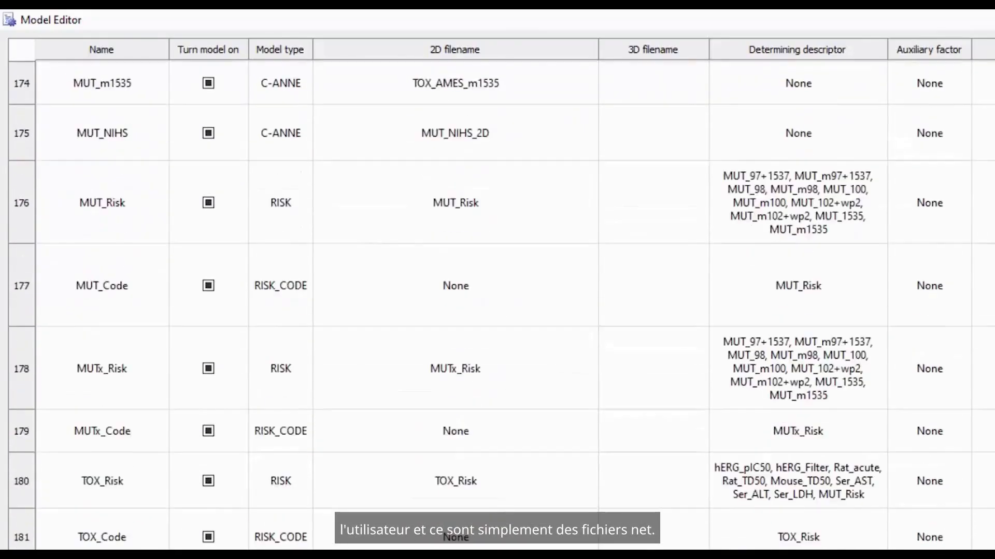
scroll(498, 306, "down", 2)
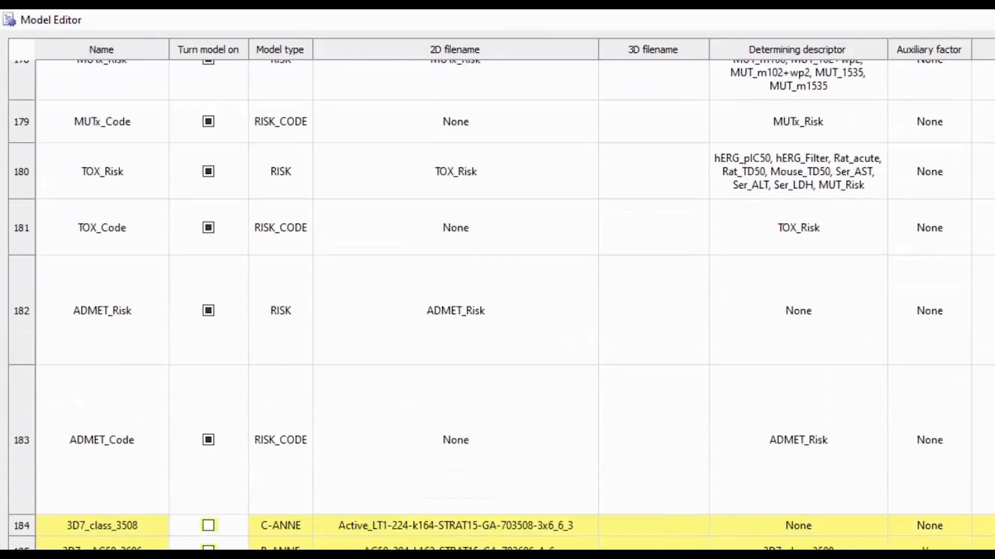
scroll(489, 484, "down", 7)
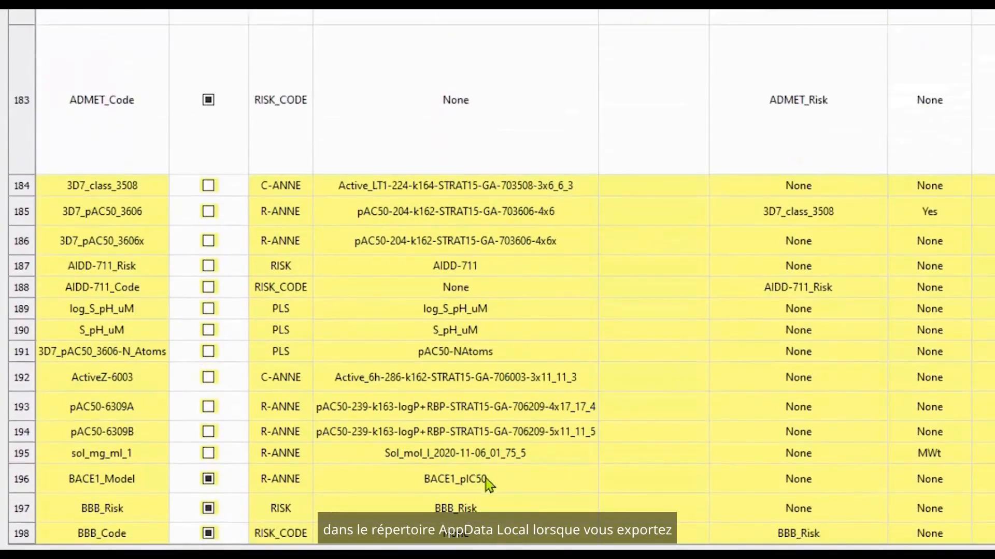
Examine the determining descriptors and auxiliary factors of the listed models, including the CYP and water solubility models.
scroll(488, 484, "up", 10)
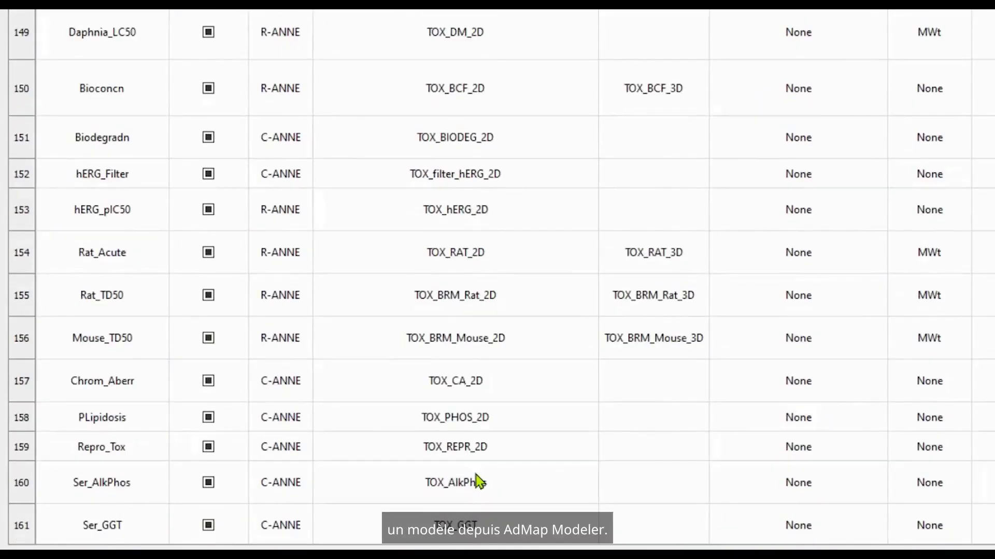
scroll(840, 402, "up", 20)
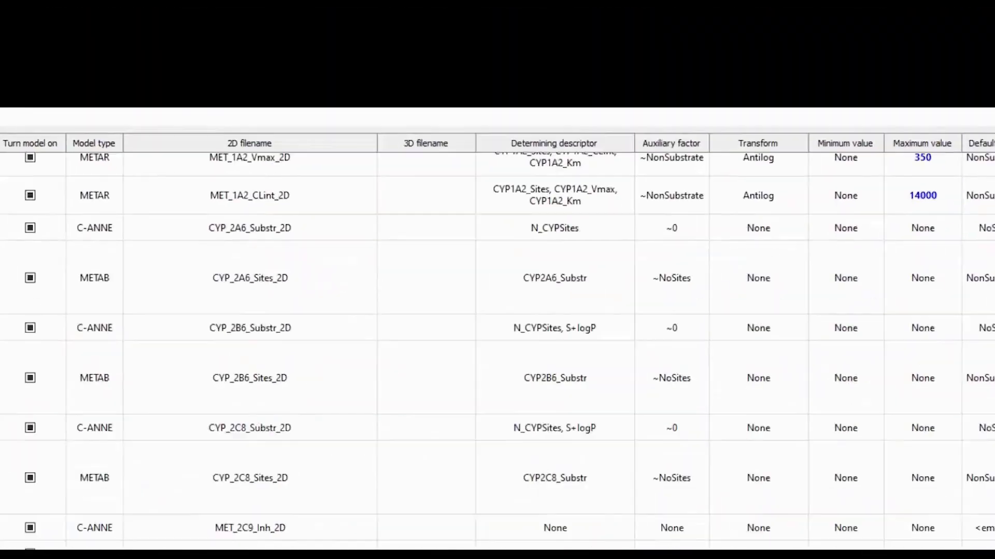
scroll(489, 210, "up", 15)
scroll(452, 542, "up", 5)
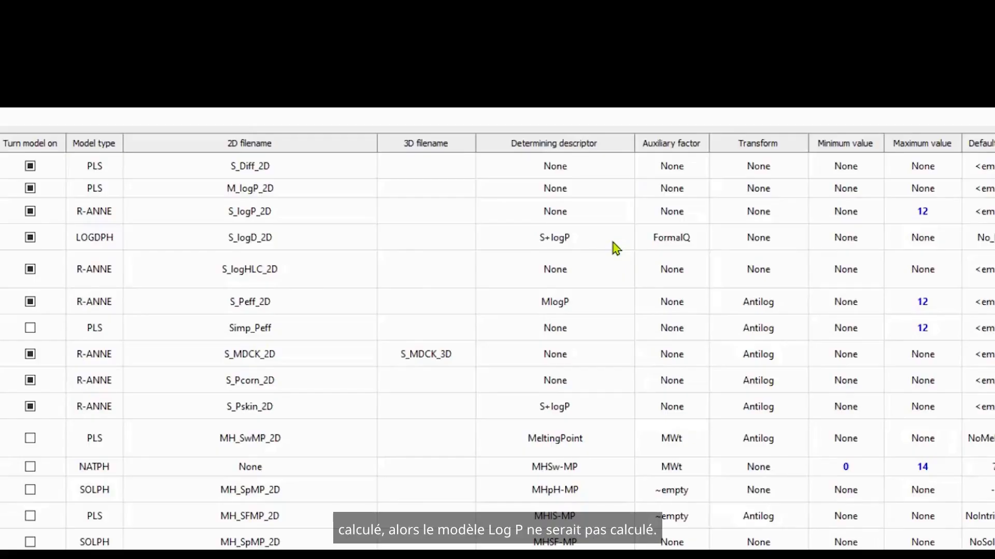
scroll(621, 310, "down", 15)
scroll(610, 357, "down", 15)
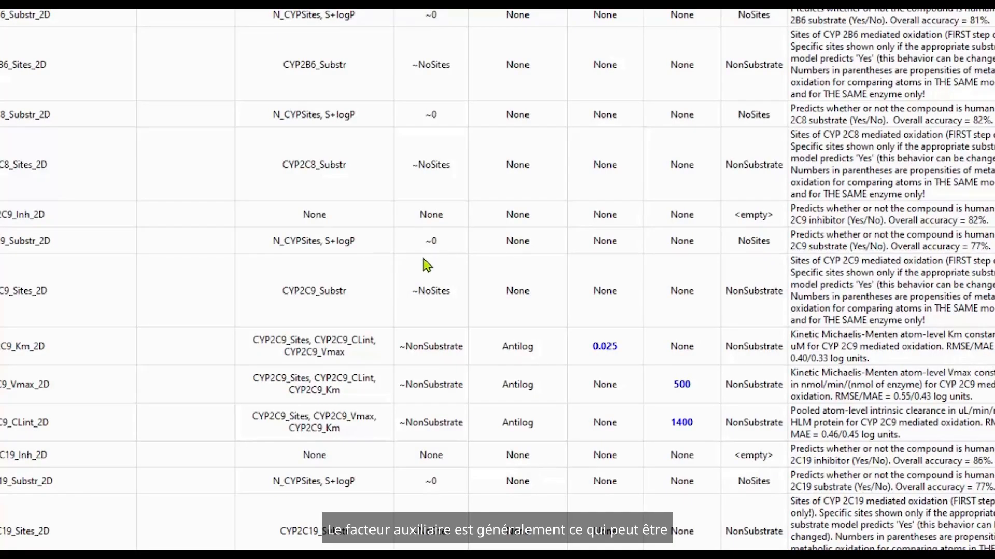
scroll(425, 262, "down", 3)
scroll(423, 257, "up", 15)
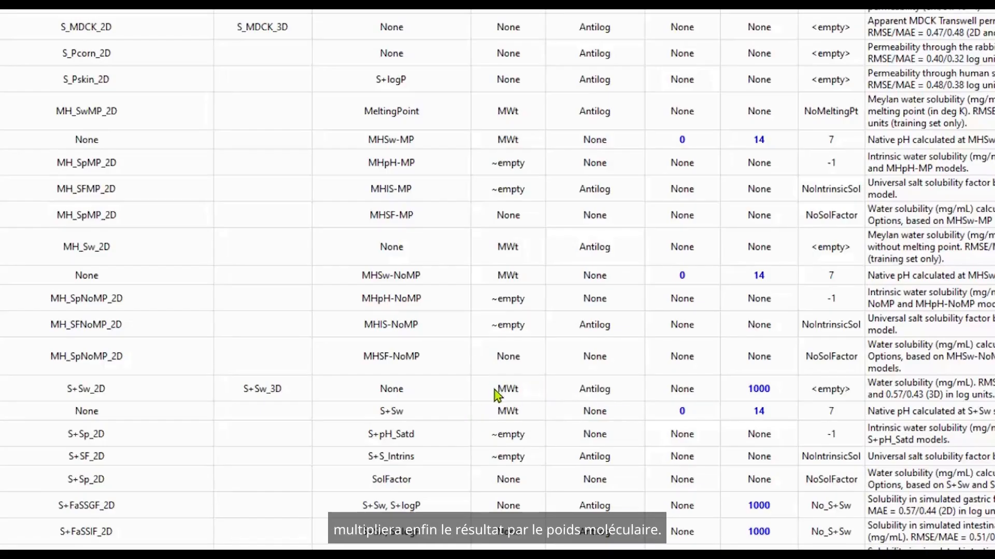
scroll(495, 396, "up", 5)
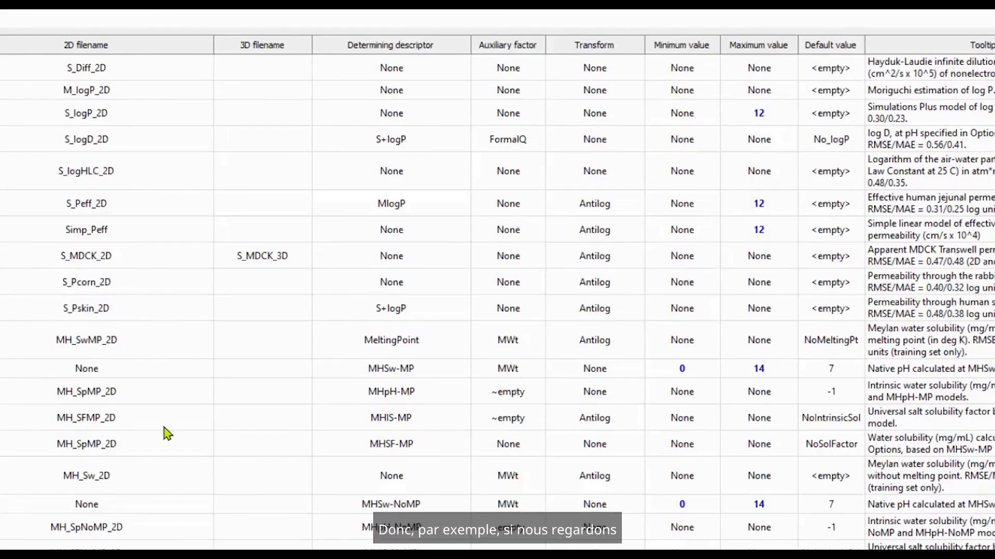
Check the transforms, minimum and maximum values, default values and tooltips of the solubility models, and close the Model Editor.
scroll(168, 430, "down", 4)
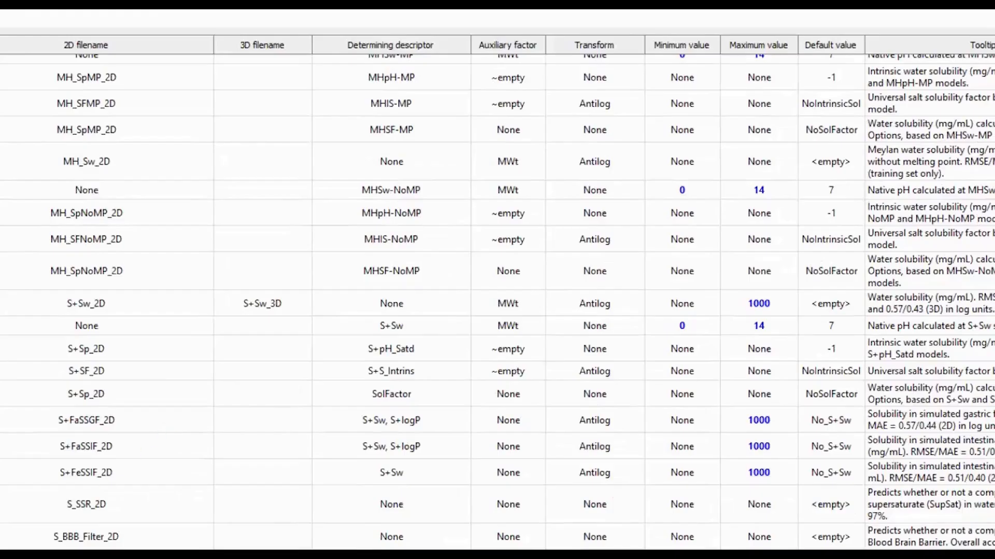
scroll(497, 290, "up", 4)
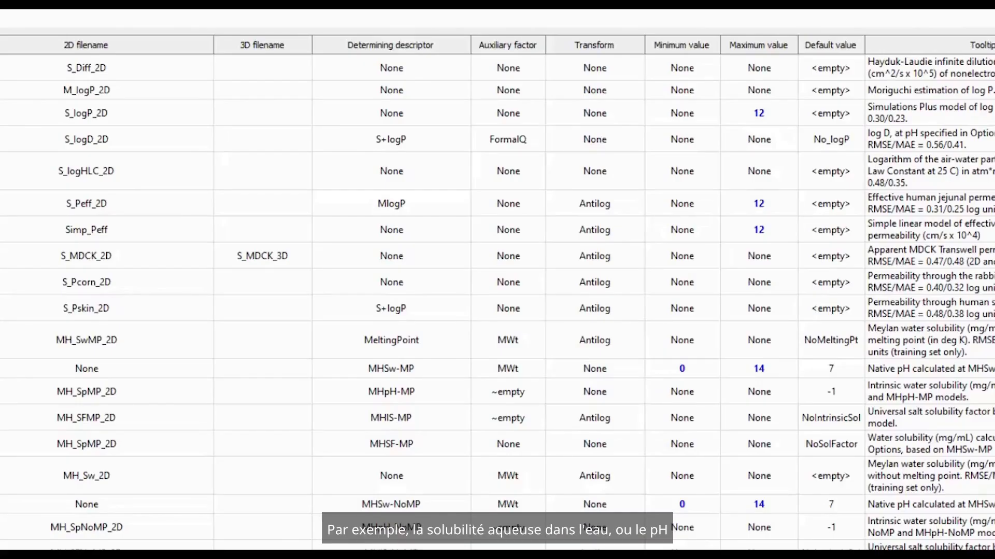
scroll(498, 290, "down", 2)
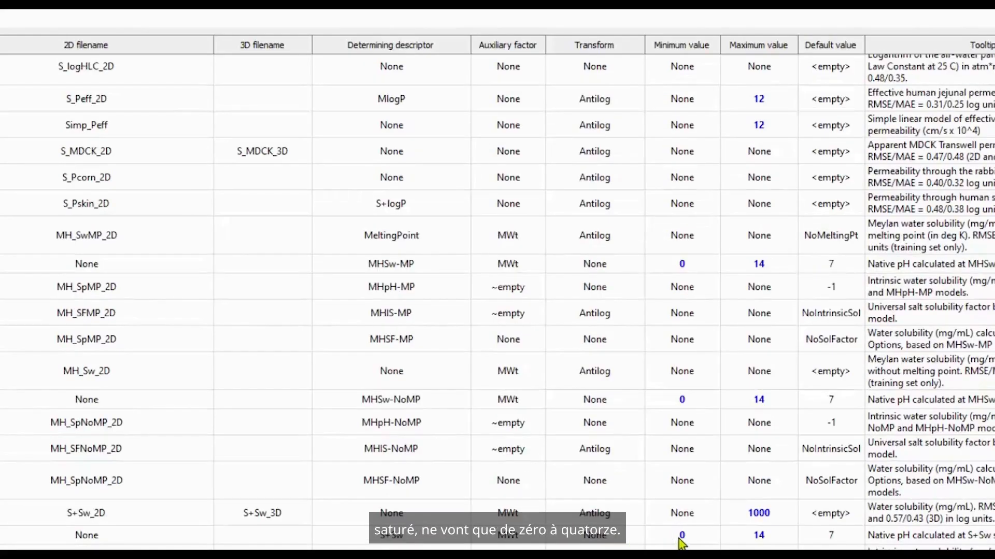
scroll(734, 546, "down", 6)
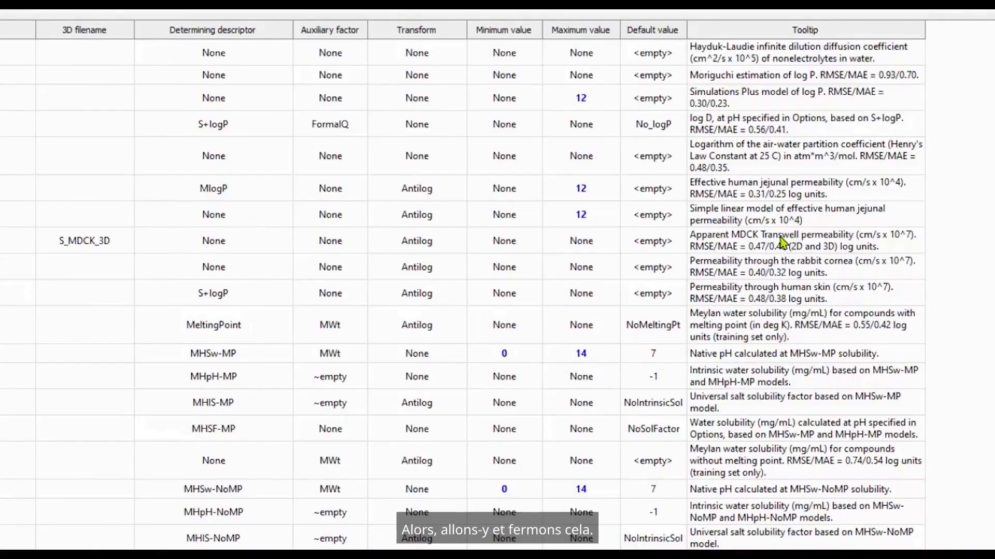
key("Escape")
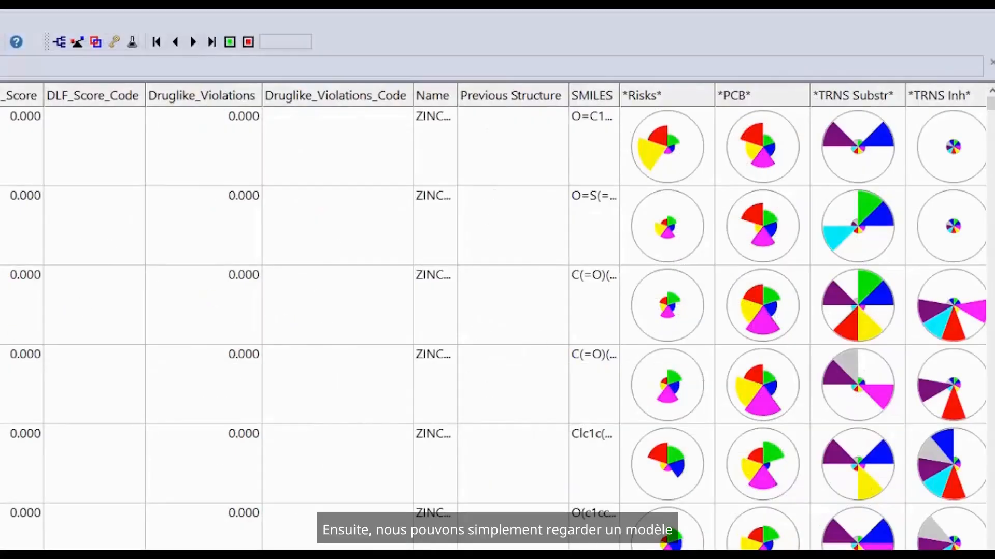
Bring the ADMET_Risk column of the spreadsheet into view and display its model description.
scroll(495, 316, "right", 10)
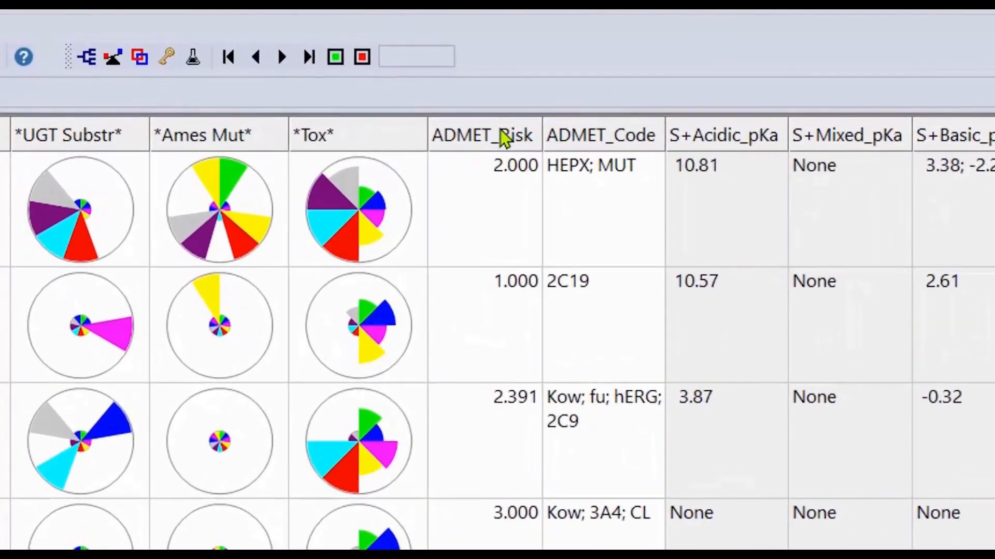
mouse_move(501, 131)
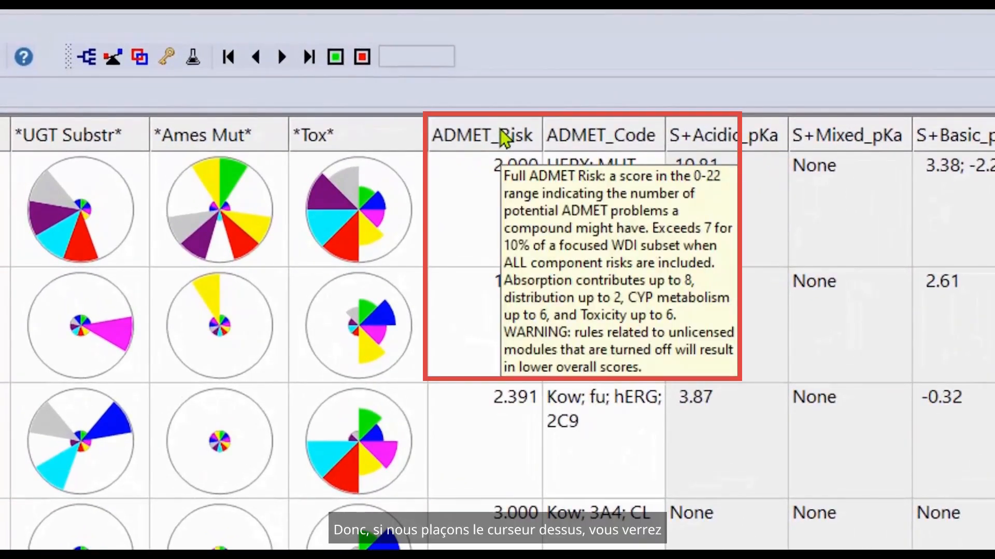
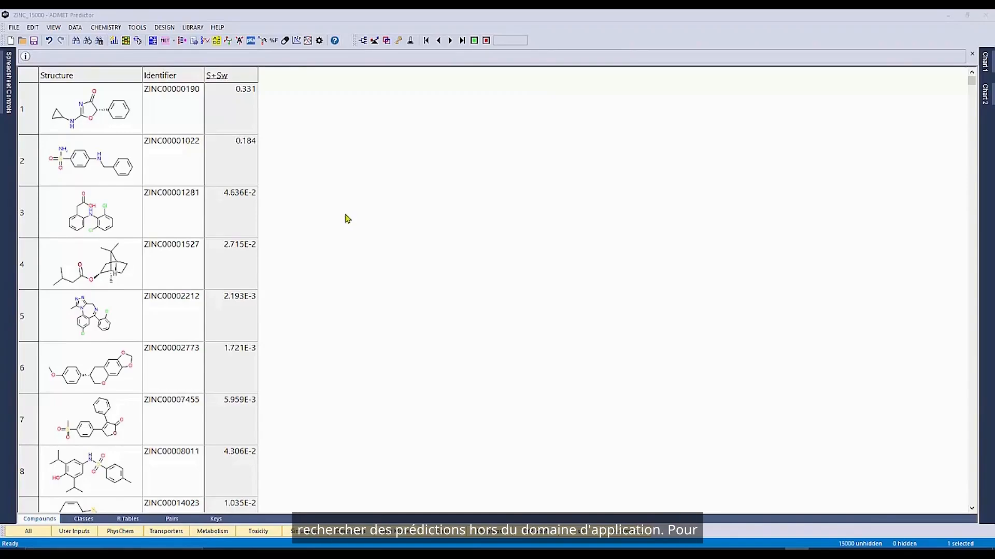
Start inserting a compound attribute column at S+Sw and find the out-of-domain attributes prefixed OUT: in the attribute list.
right_click(244, 76)
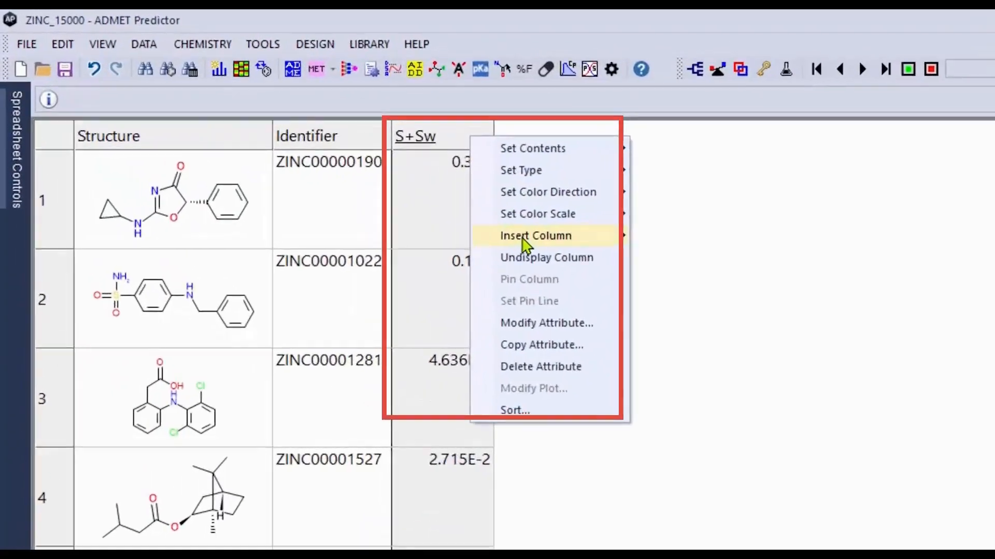
mouse_move(526, 243)
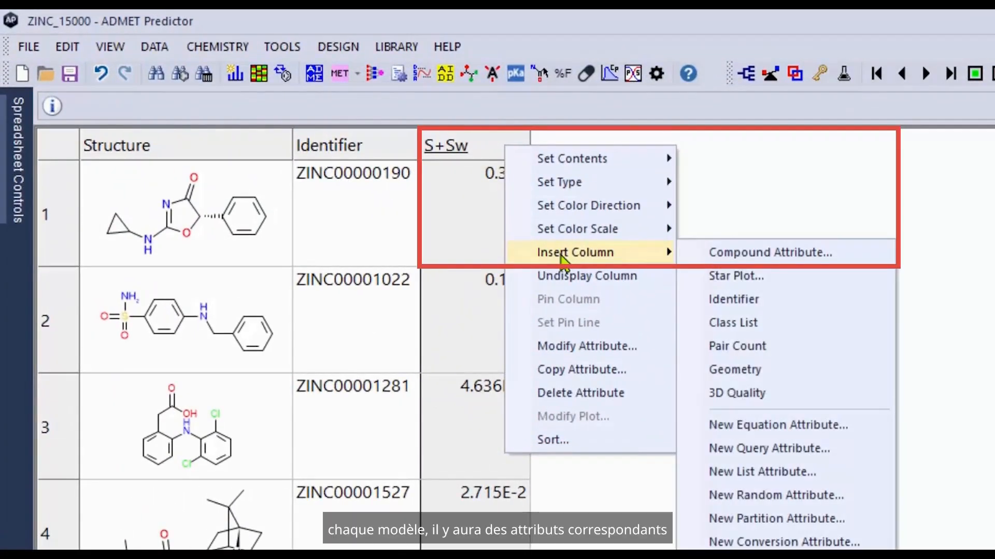
left_click(715, 253)
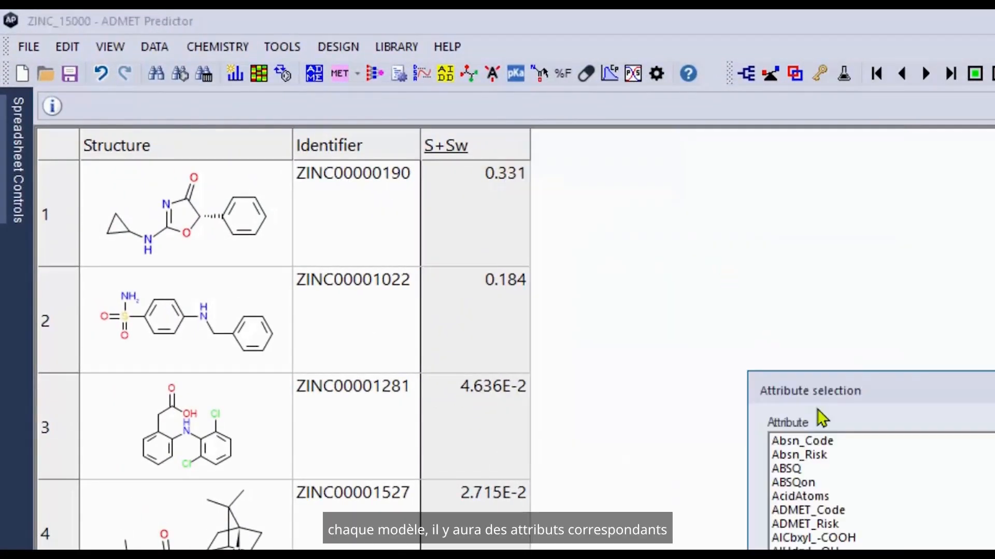
left_click(869, 511)
key("o")
scroll(874, 544, "down", 9)
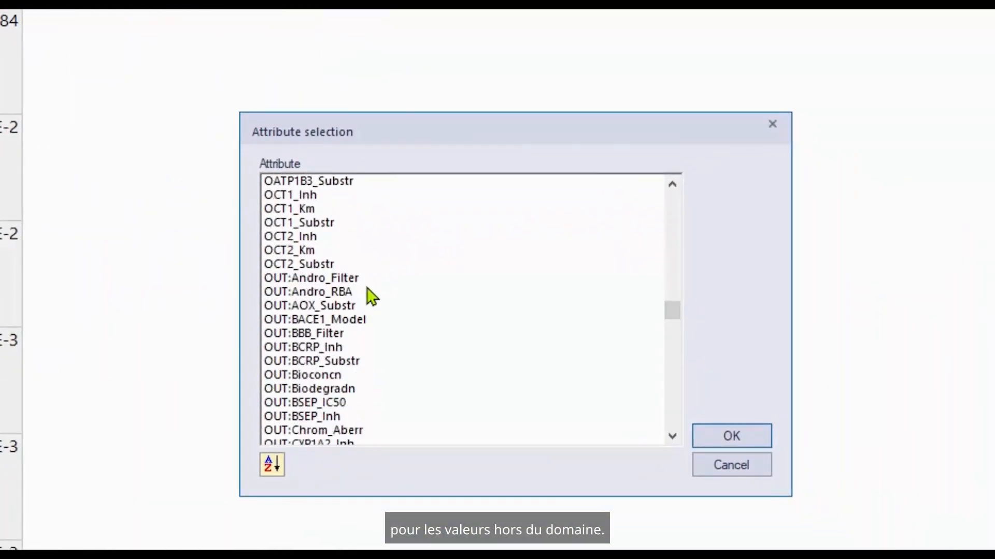
scroll(285, 322, "down", 1)
scroll(316, 257, "up", 2)
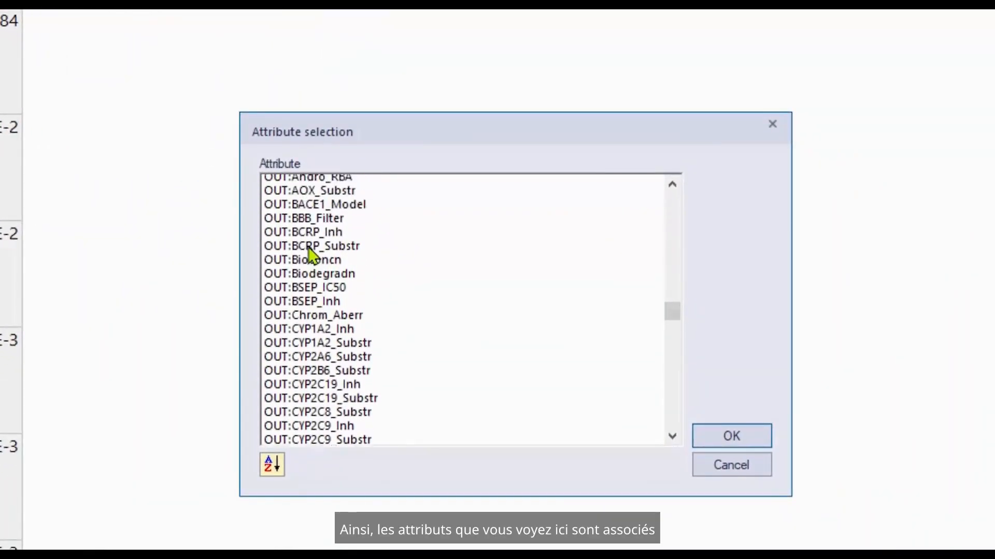
scroll(309, 231, "up", 2)
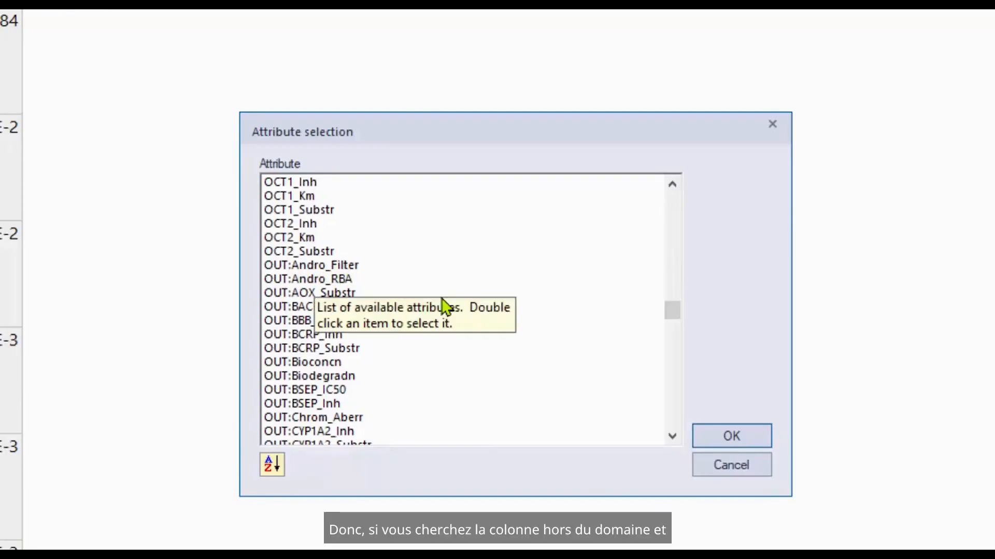
Choose OUT:S+Sw in the attribute list and insert it as a column next to S+Sw.
scroll(443, 310, "down", 3)
scroll(446, 314, "down", 10)
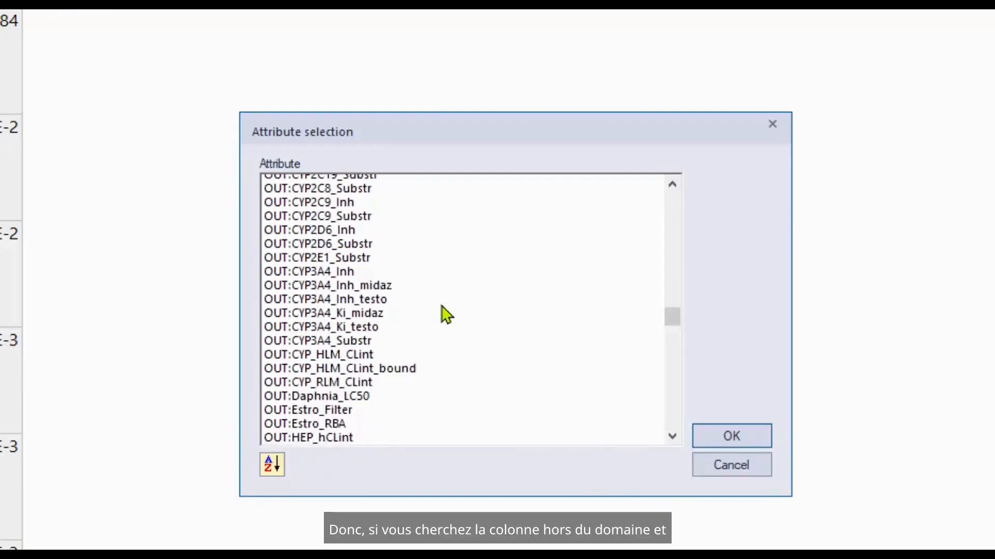
scroll(446, 315, "down", 7)
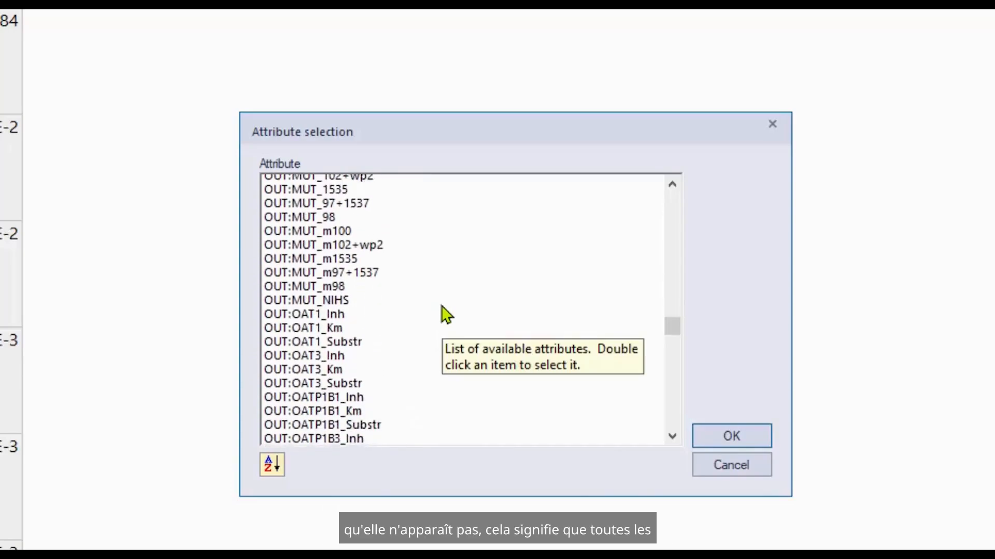
scroll(446, 315, "down", 4)
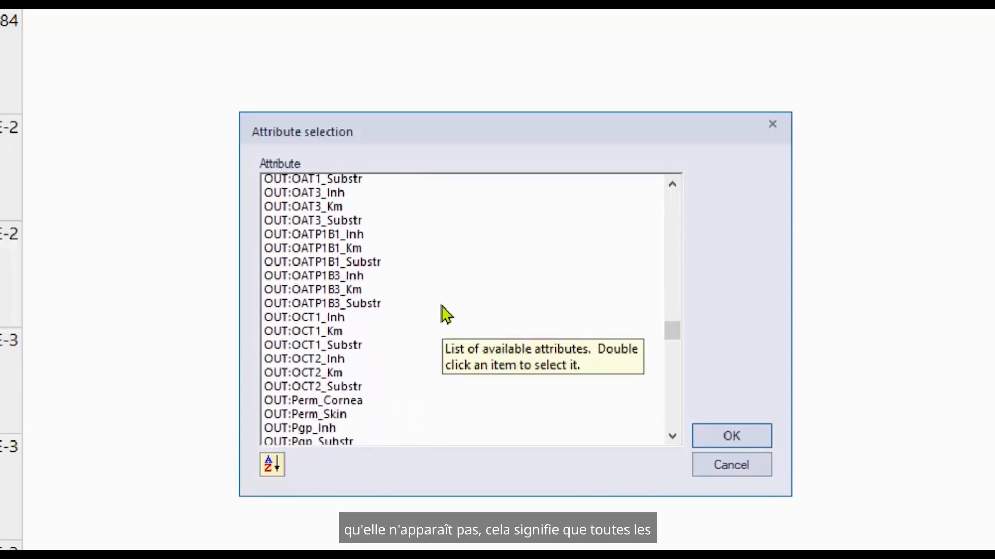
scroll(446, 314, "down", 4)
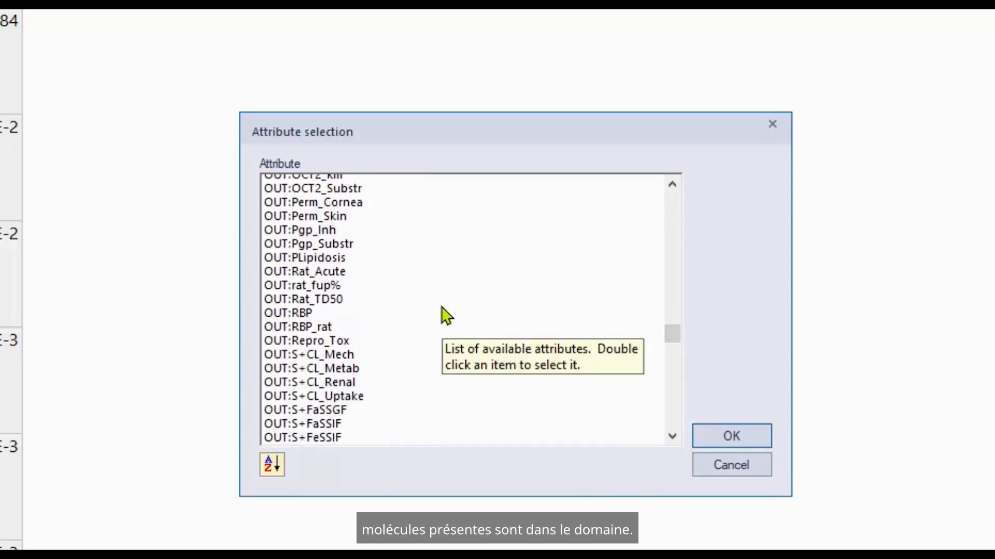
scroll(444, 316, "down", 3)
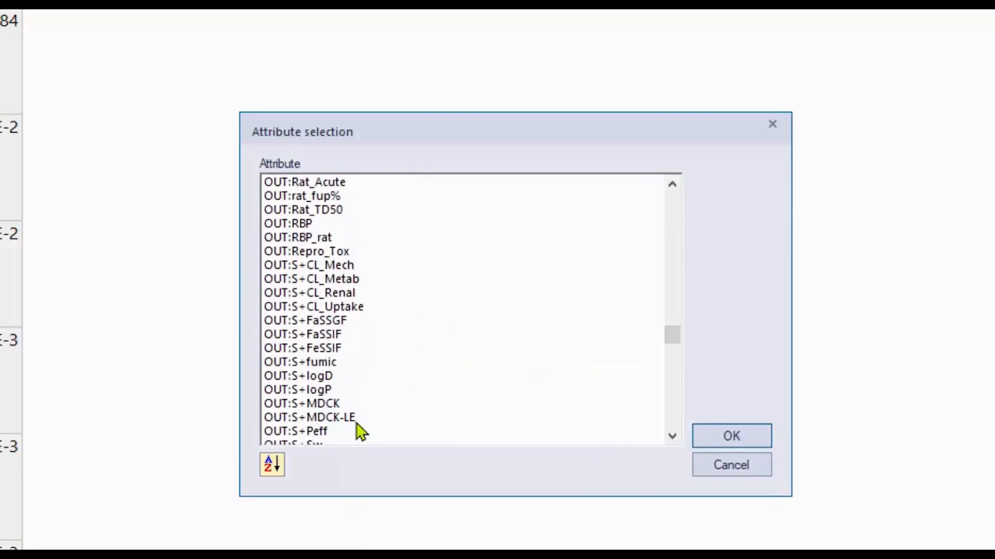
left_click(296, 362)
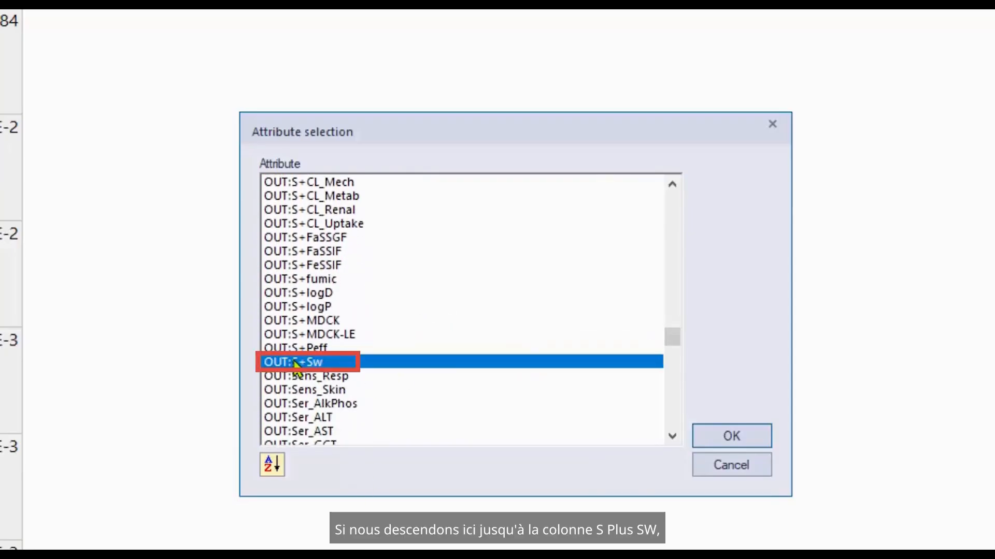
left_click(735, 437)
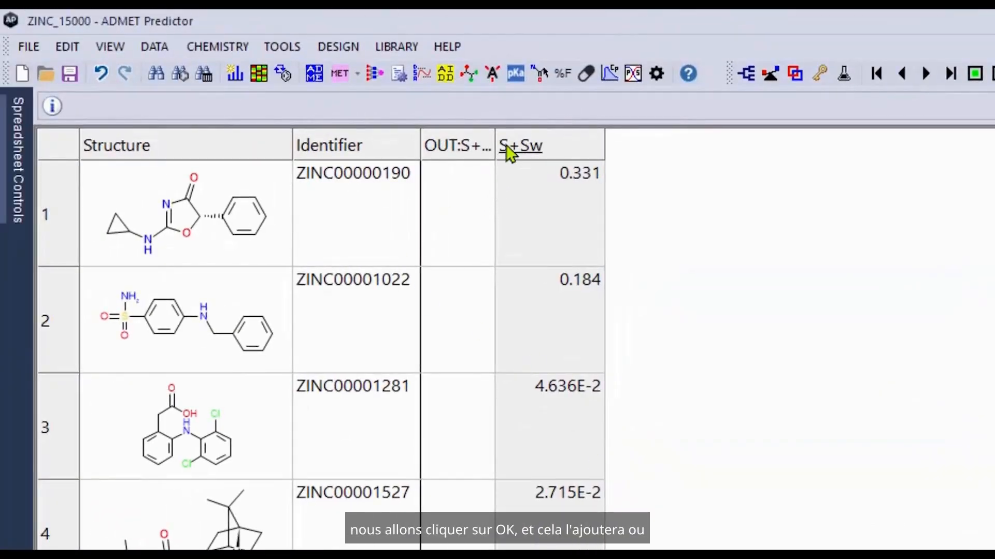
Widen the OUT:S+Sw column to show its full name and sort it in descending order, then review the flagged compounds.
mouse_move(496, 150)
left_mouse_down()
mouse_move(494, 138)
mouse_move(550, 134)
left_mouse_up()
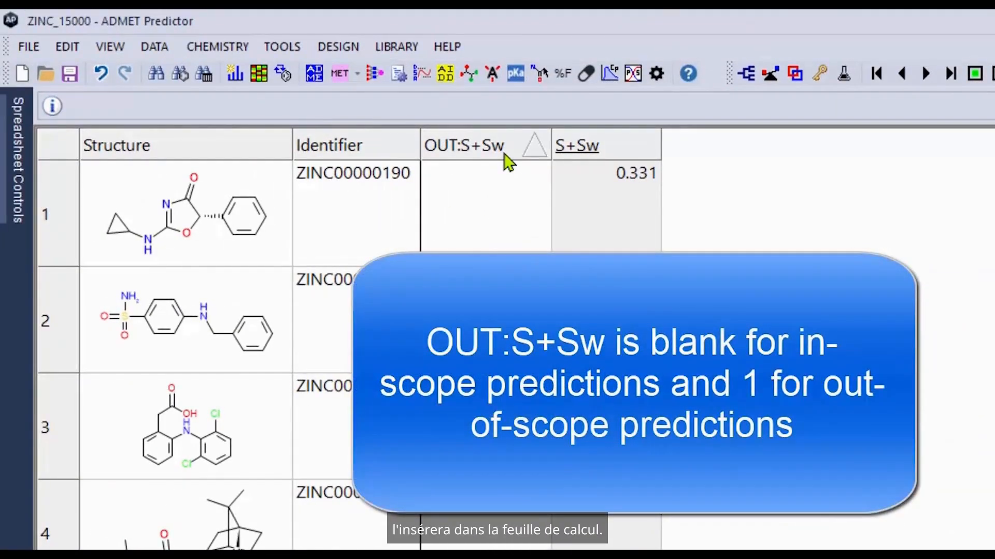
left_click(507, 158)
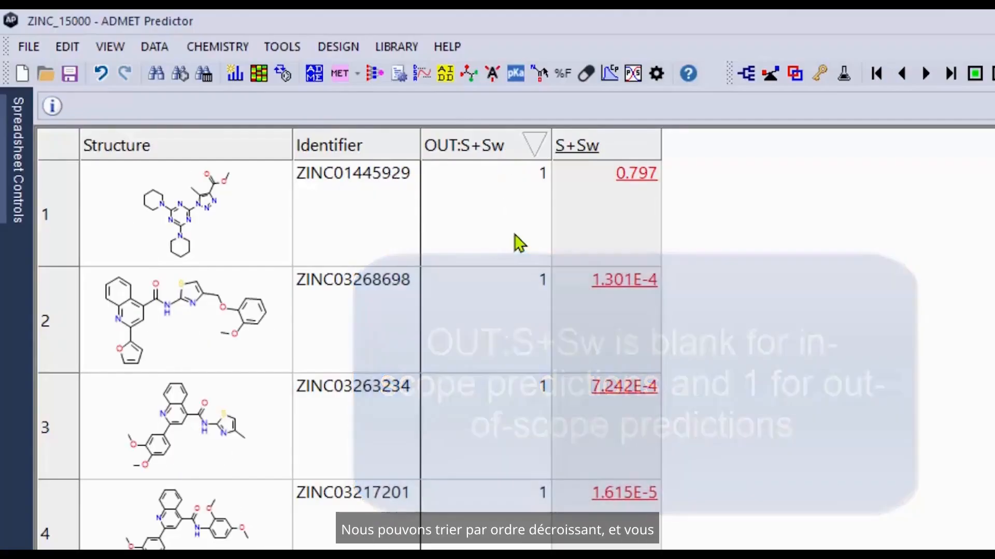
scroll(482, 429, "down", 4)
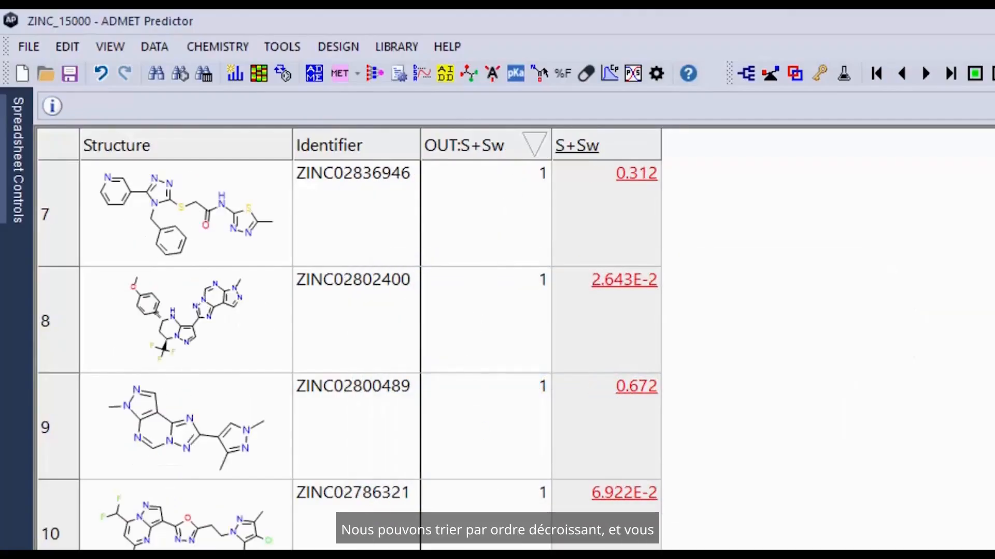
scroll(495, 534, "up", 4)
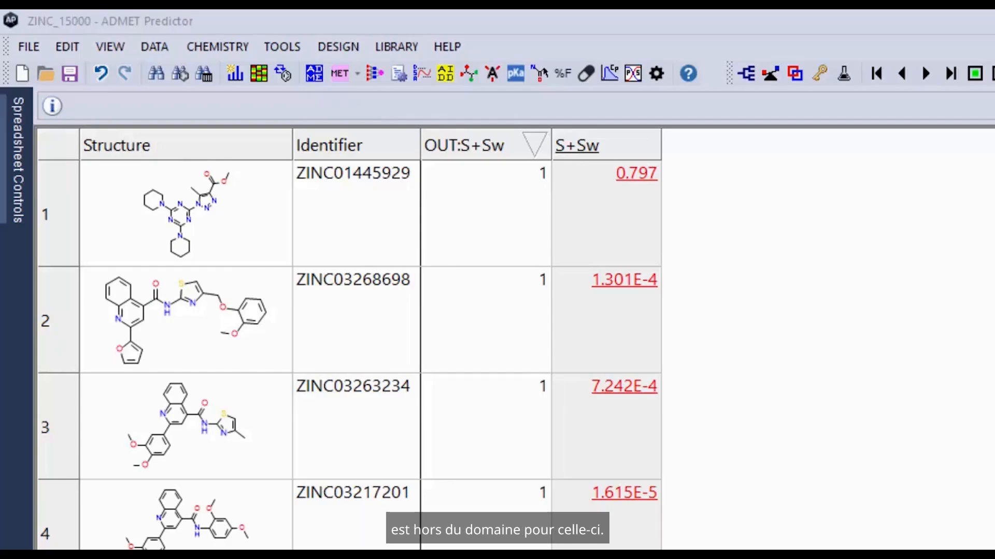
Set the contents of the S+Sw column to the S+logP attribute.
right_click(619, 147)
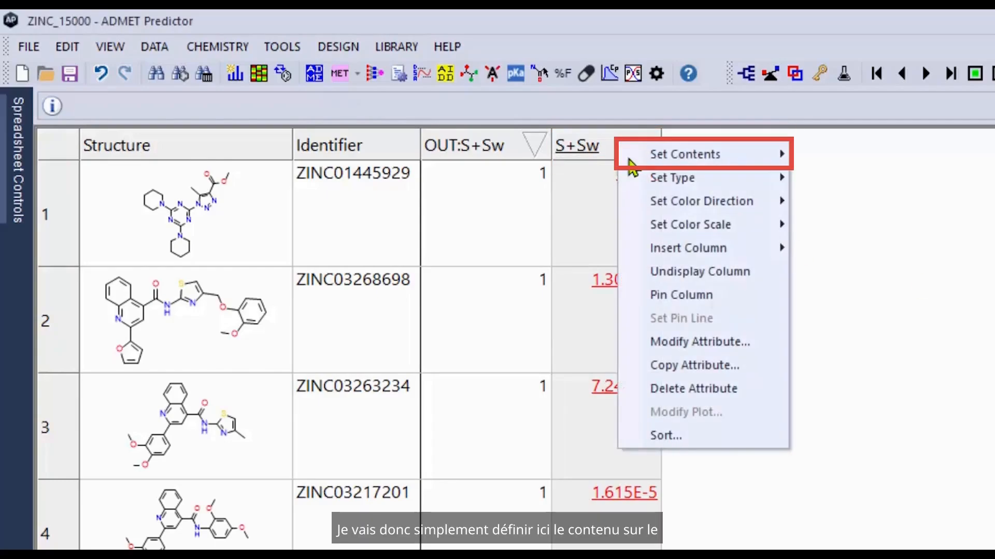
mouse_move(777, 154)
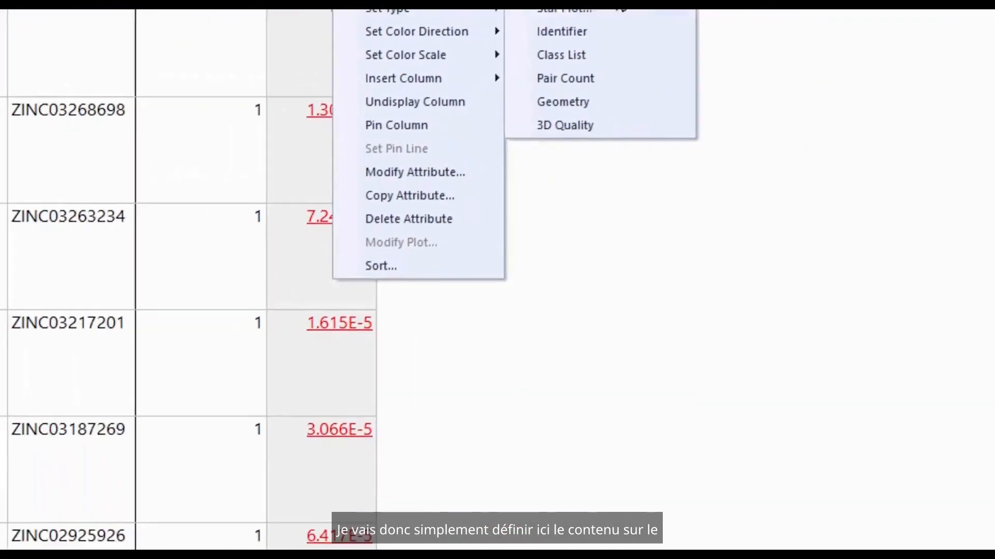
left_click(622, 8)
left_click(397, 215)
key("s")
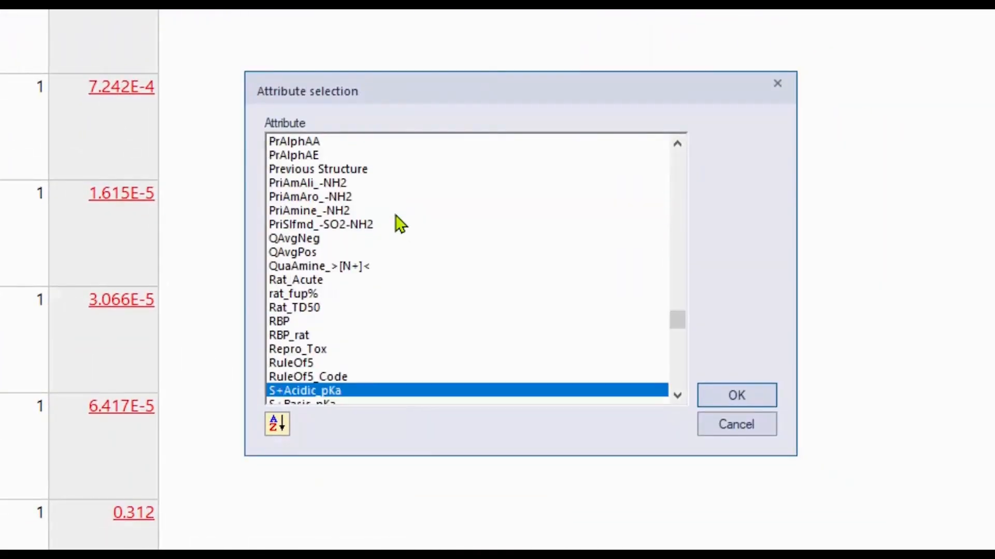
scroll(401, 223, "down", 10)
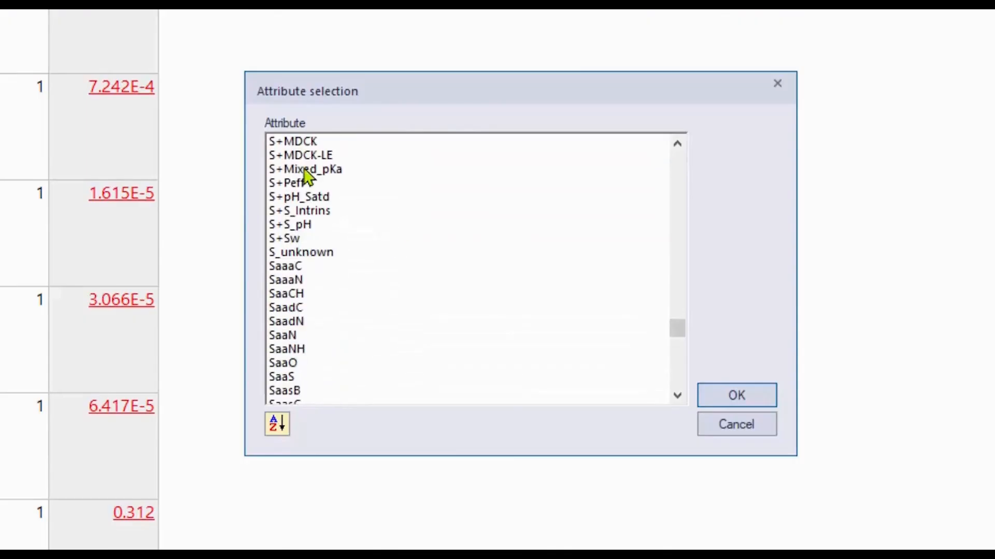
scroll(442, 288, "up", 2)
double_click(293, 211)
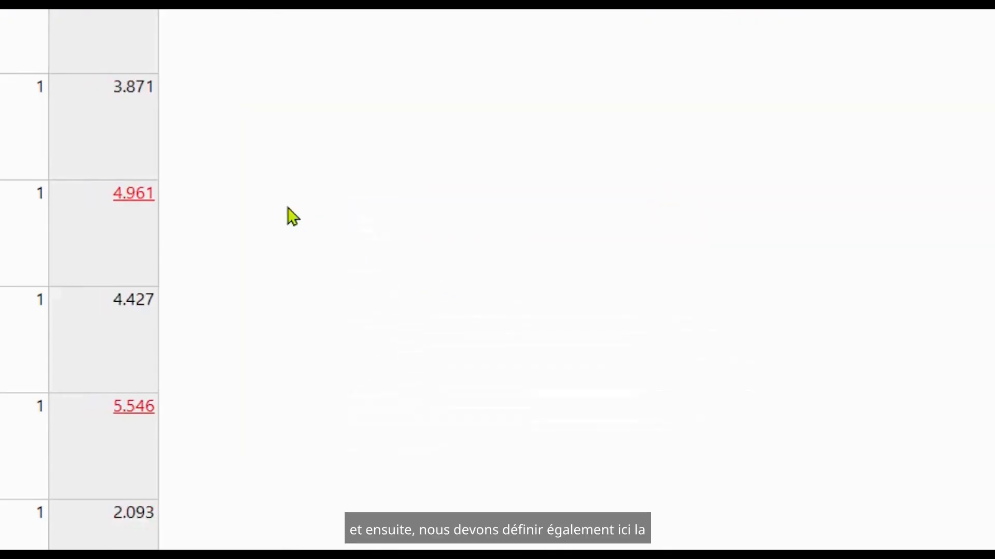
Insert a compound attribute column for OUT:S+logP at the OUT:S+Sw column.
right_click(341, 93)
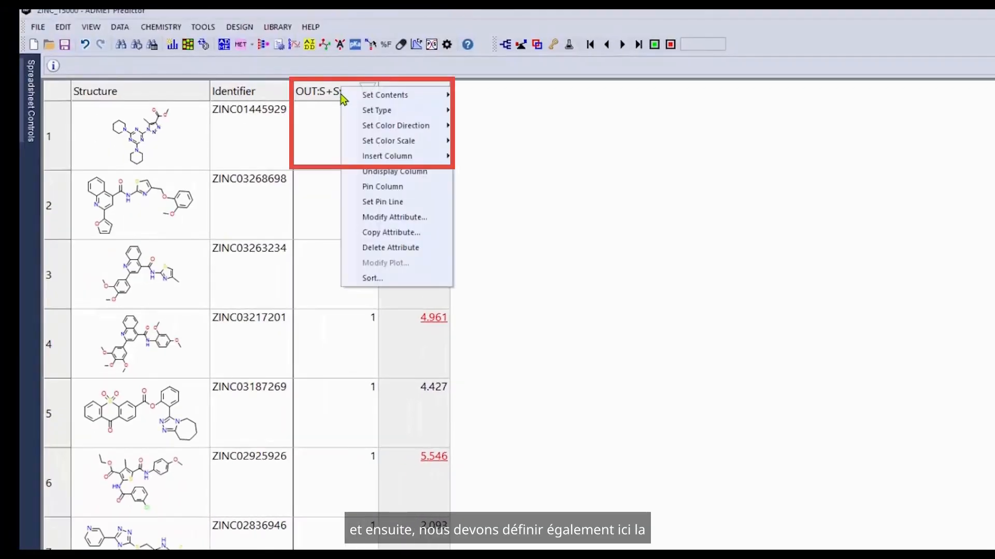
mouse_move(365, 161)
left_click(492, 158)
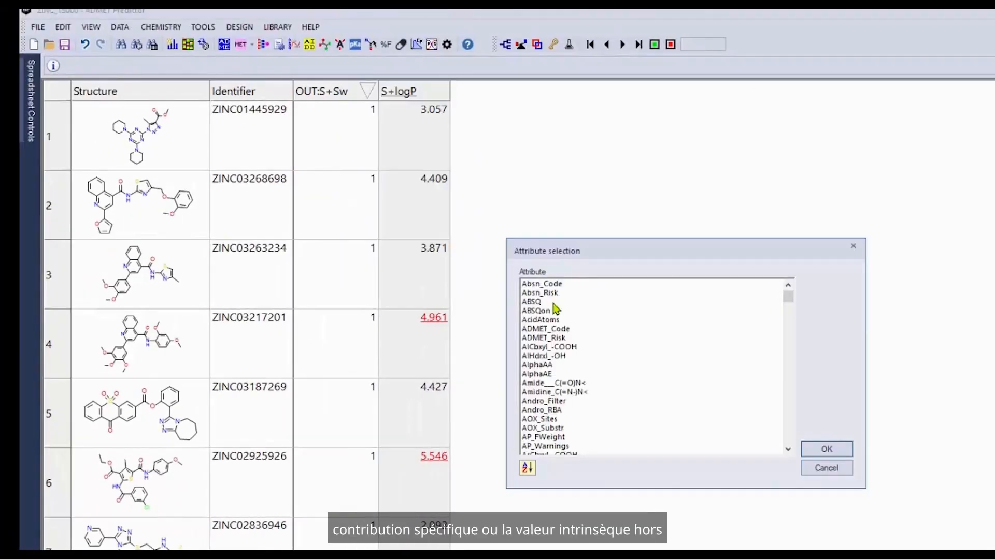
left_click(581, 374)
key("o")
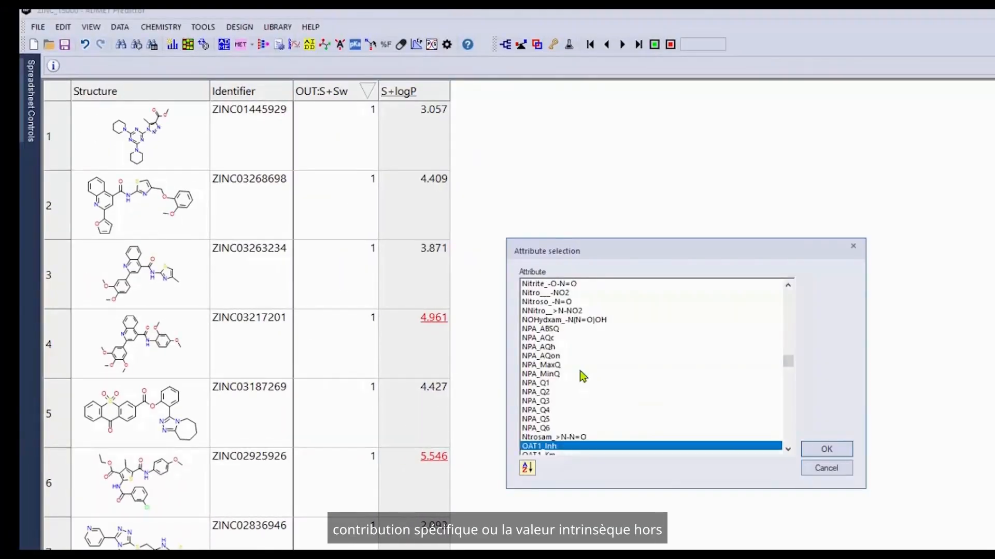
scroll(581, 374, "down", 10)
scroll(572, 382, "down", 15)
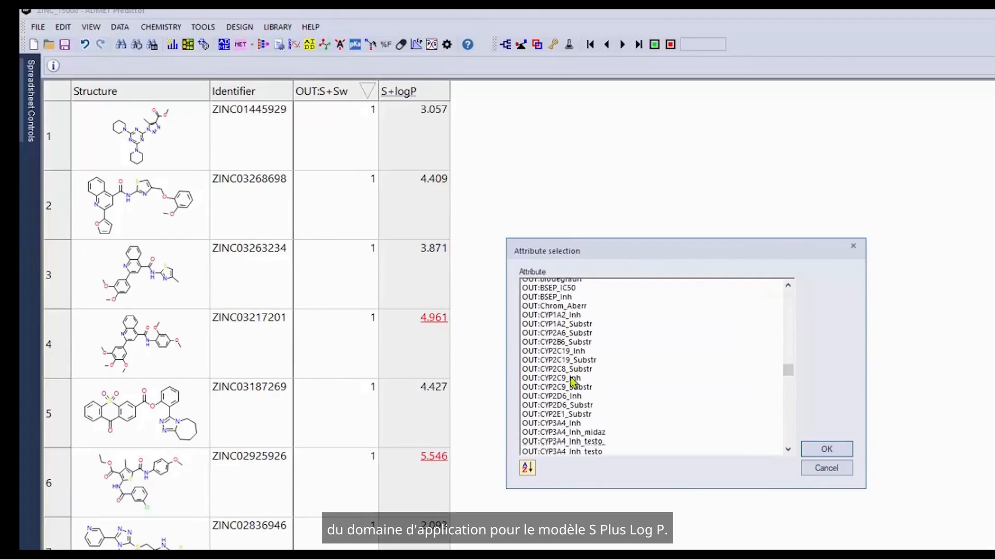
scroll(571, 382, "down", 15)
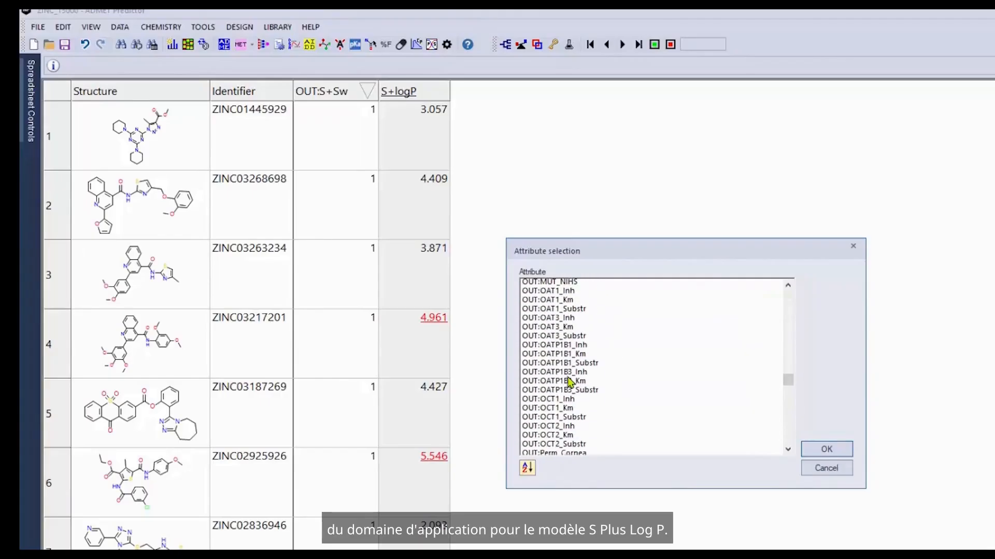
scroll(570, 382, "down", 3)
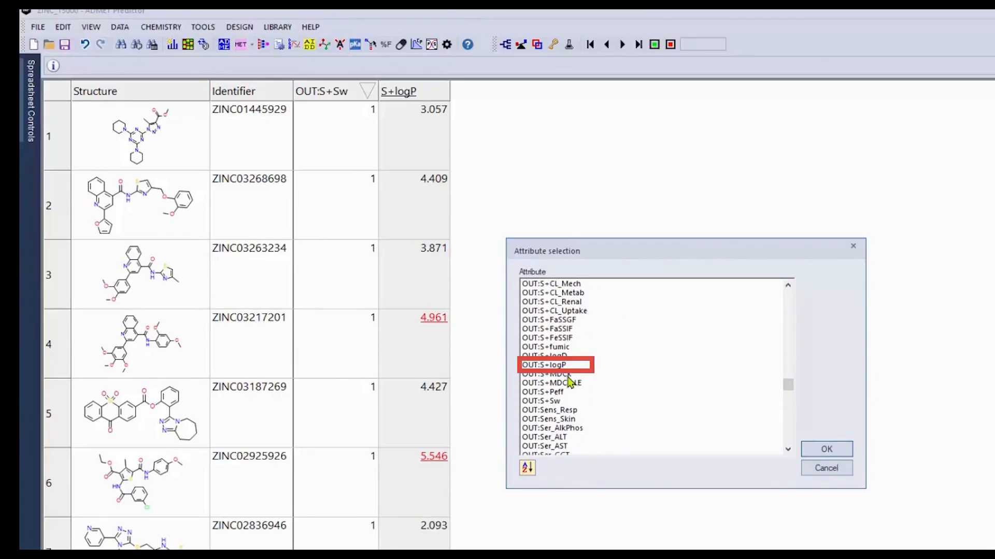
double_click(562, 365)
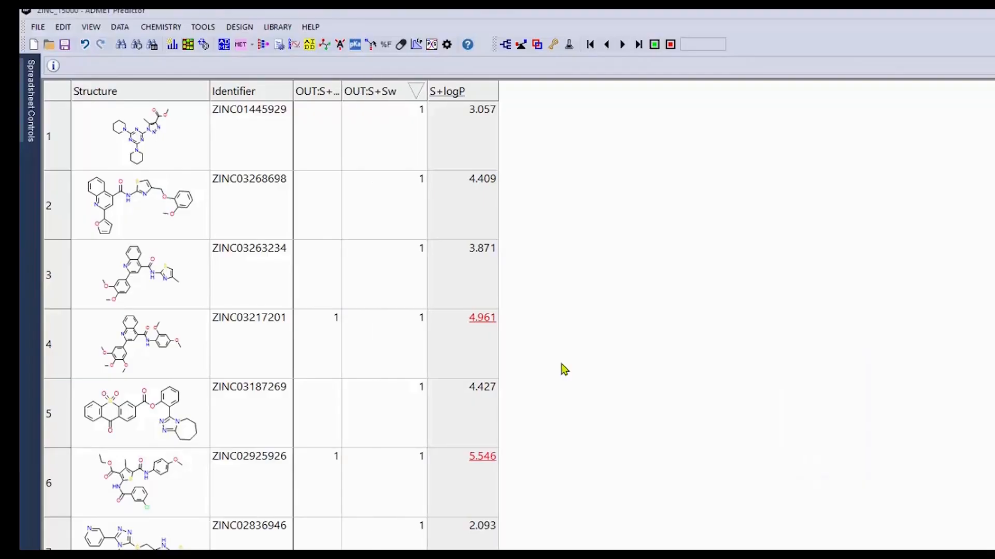
Undisplay the OUT:S+Sw column in the spreadsheet.
right_click(392, 90)
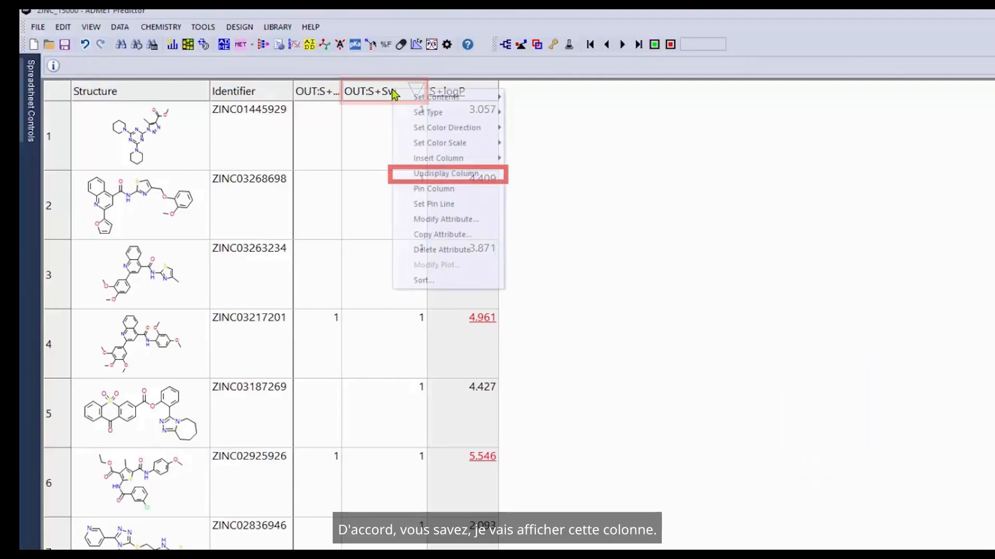
mouse_move(429, 165)
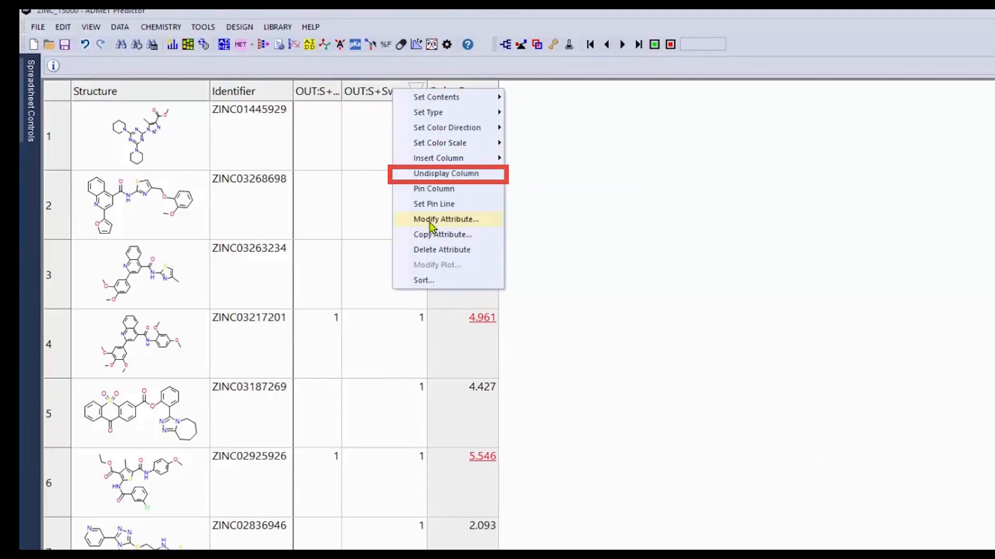
left_click(441, 173)
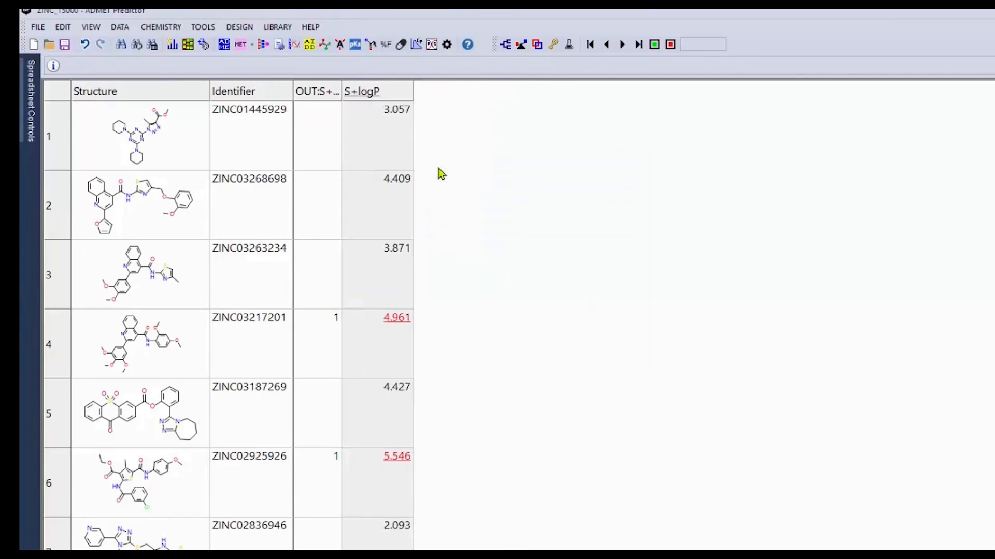
Find compounds whose identifier contains 8071, allowing partial matches.
key("ctrl+f")
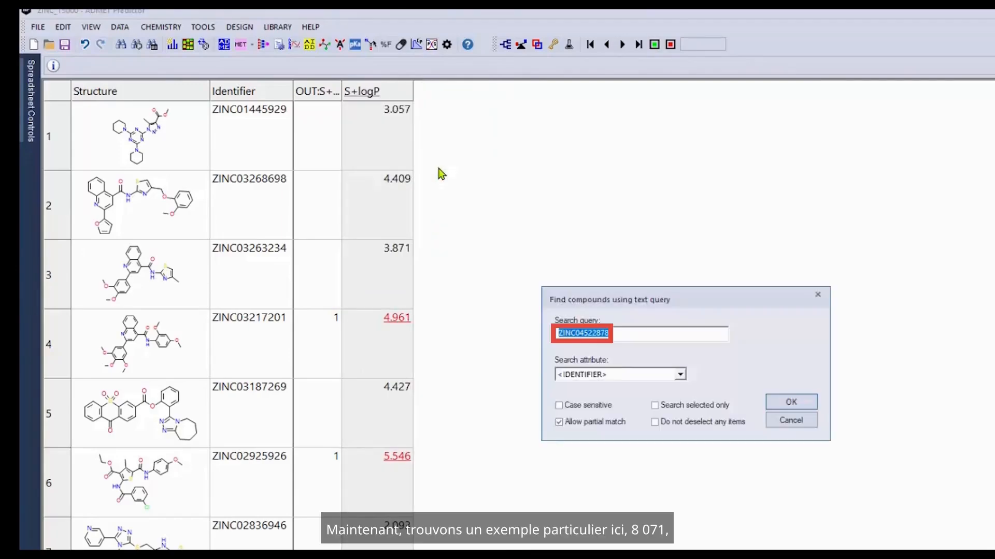
type("8071")
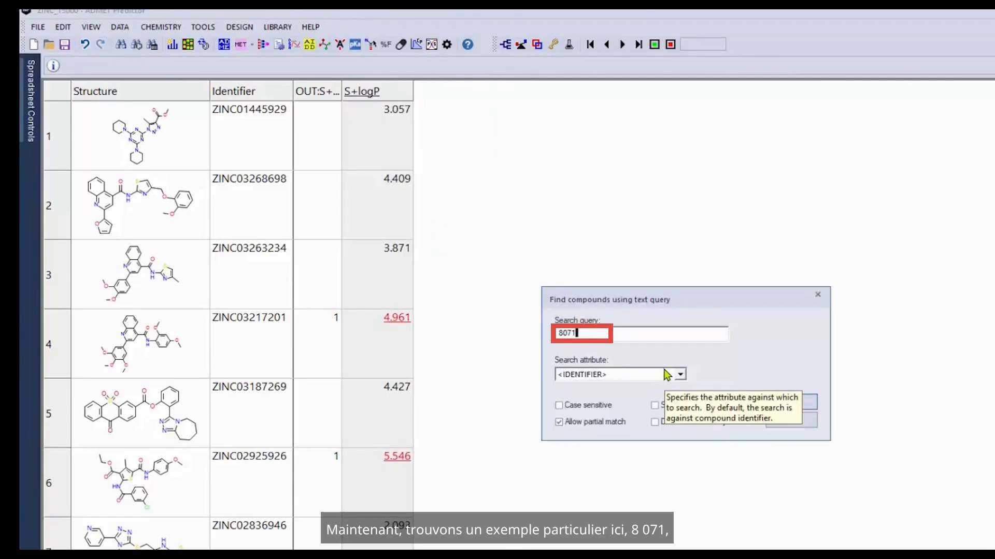
key("Return")
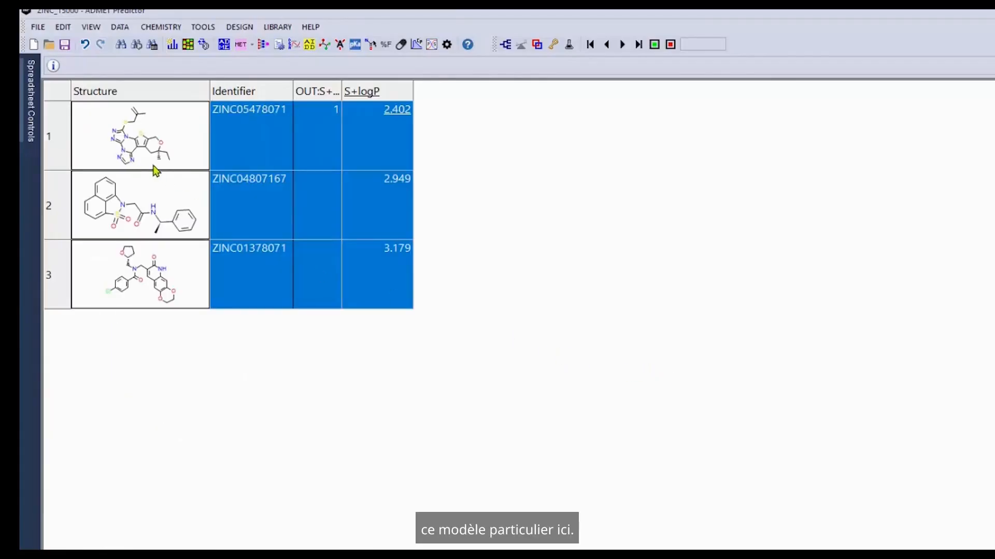
Open the Descriptor Sensitivity Analysis for compound ZINC05478071 only, using the S+logP (RMLP) model, and sort the descriptors by input name.
left_click(183, 134)
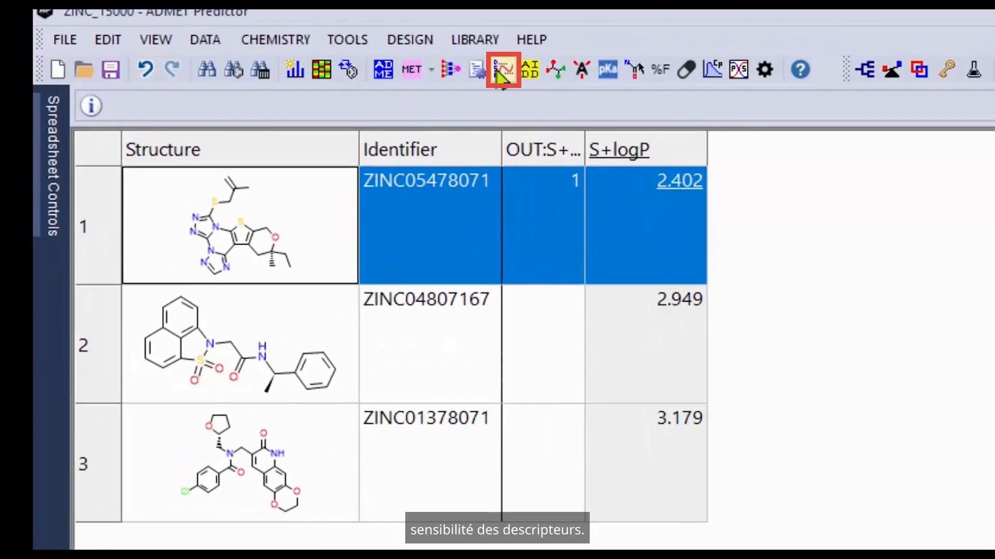
left_click(498, 72)
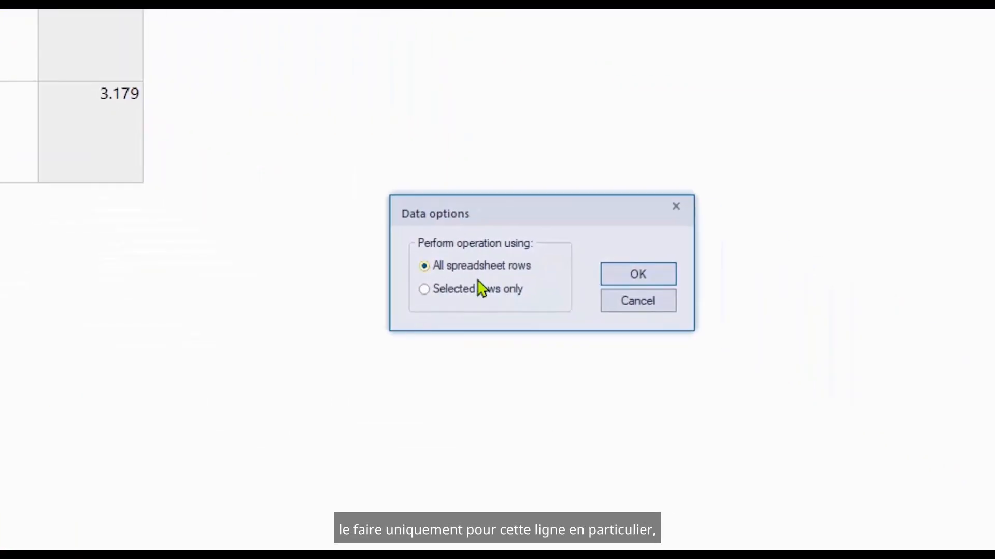
left_click(477, 288)
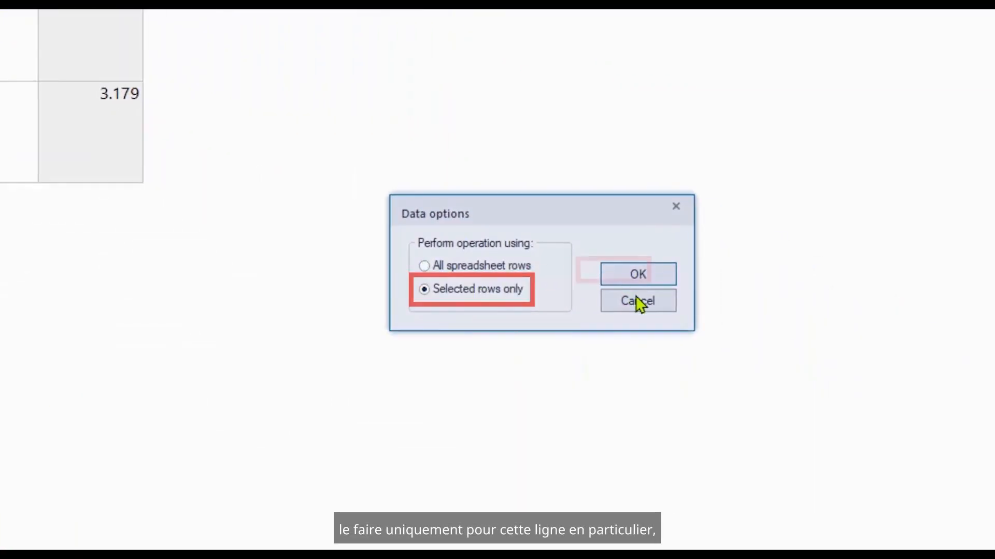
left_click(636, 280)
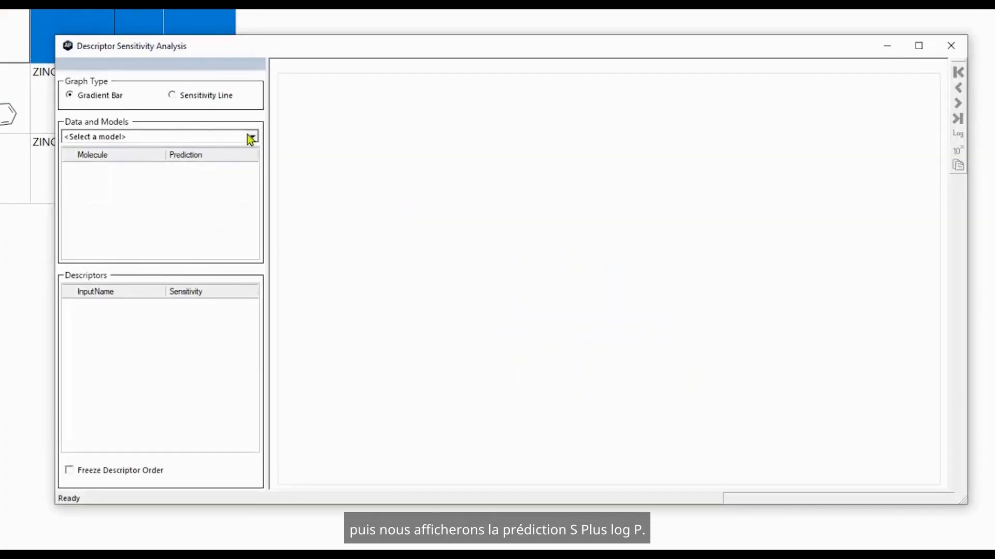
left_click(249, 134)
left_click(194, 150)
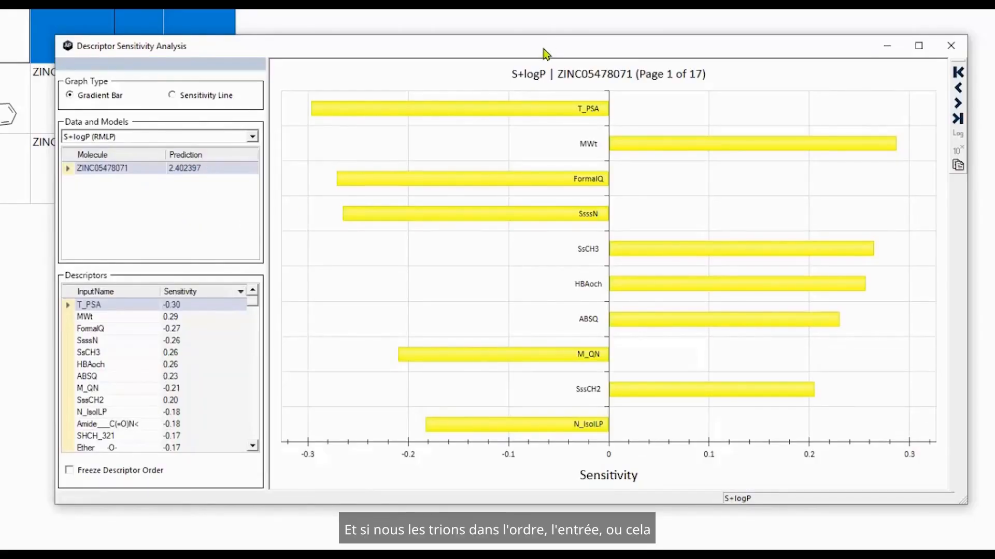
left_click_drag(543, 48, 574, 47)
left_click(142, 292)
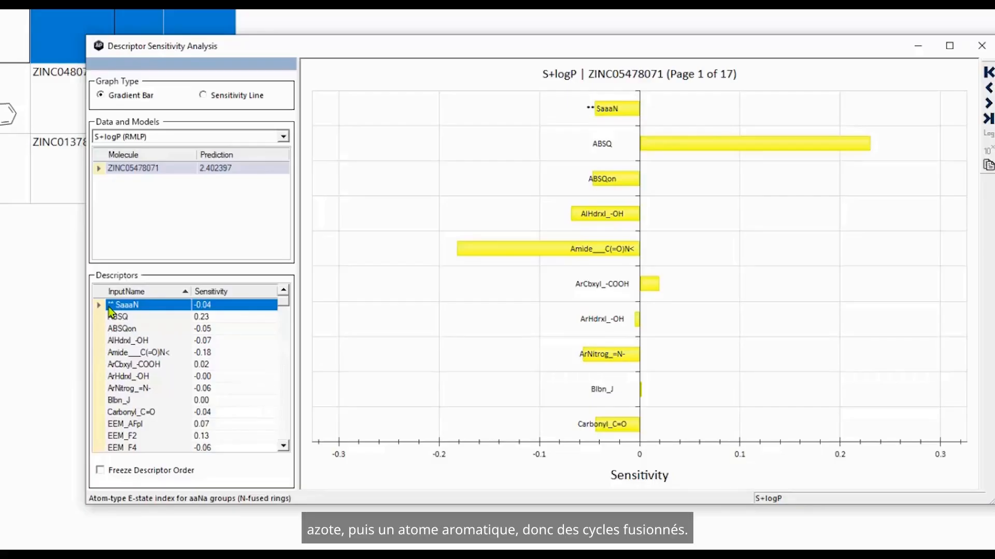
Switch the SaaaN graph to Sensitivity Line and sort the descriptors by sensitivity in descending order.
left_click(217, 99)
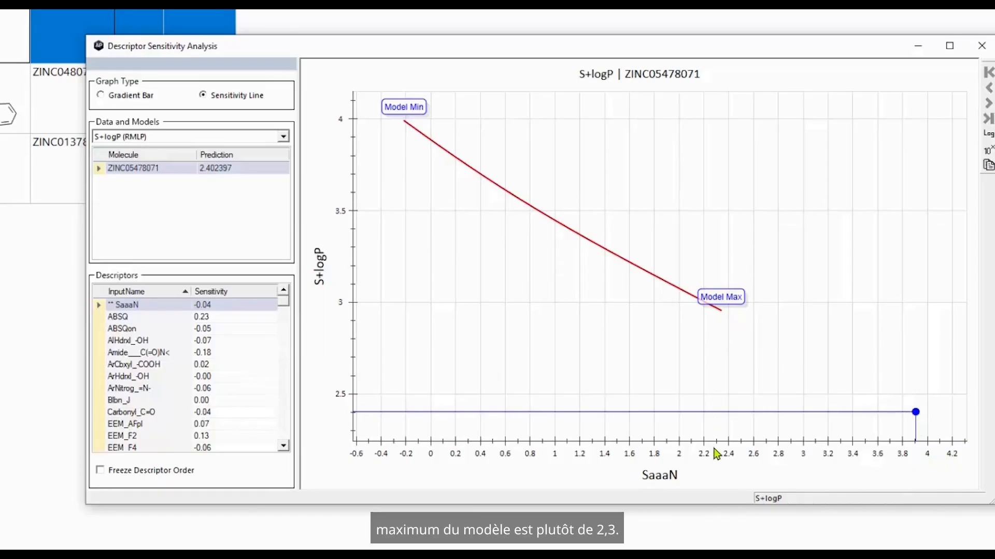
left_click(237, 291)
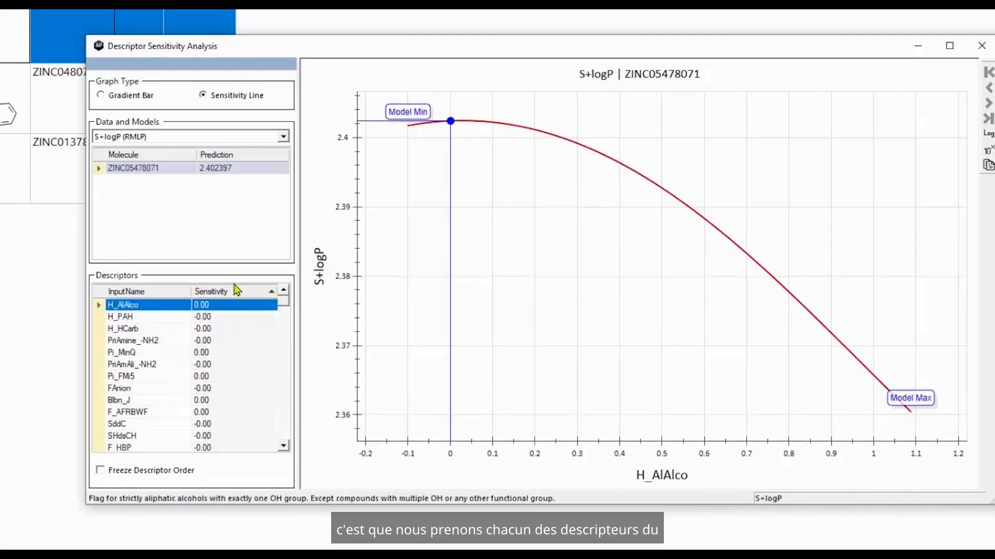
left_click(237, 291)
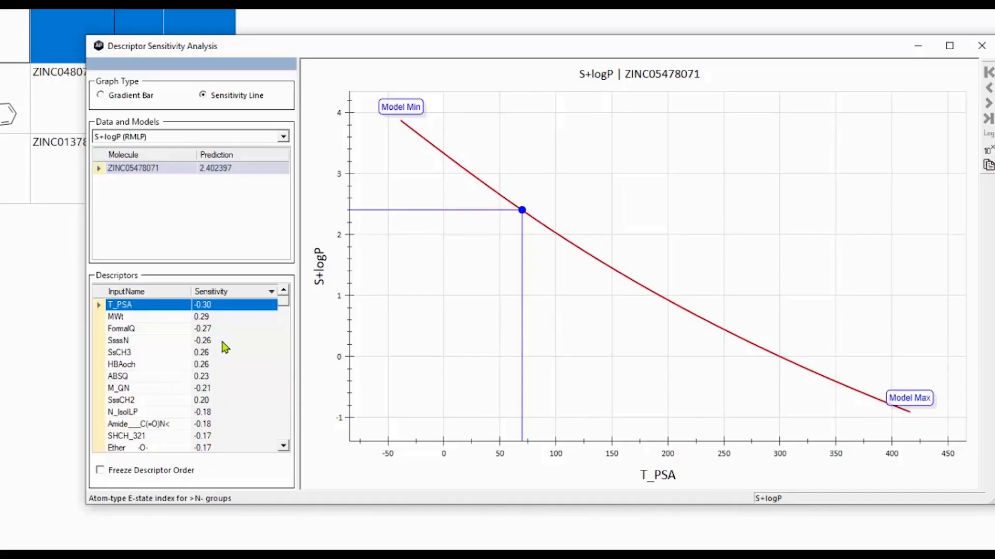
Compare the SaaaN and T_PSA sensitivity lines by re-sorting on input name and descending sensitivity, and select the MWt descriptor.
left_click(135, 291)
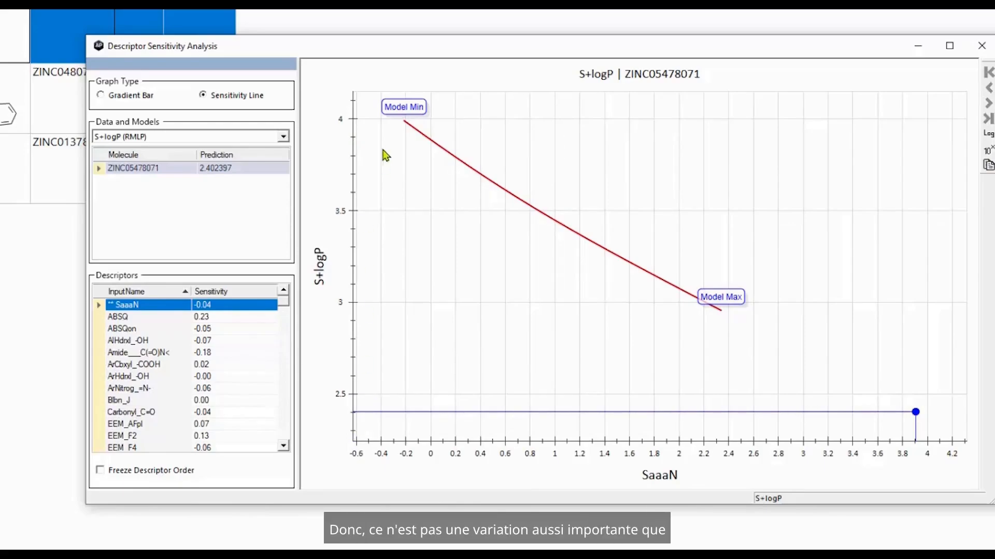
left_click(225, 291)
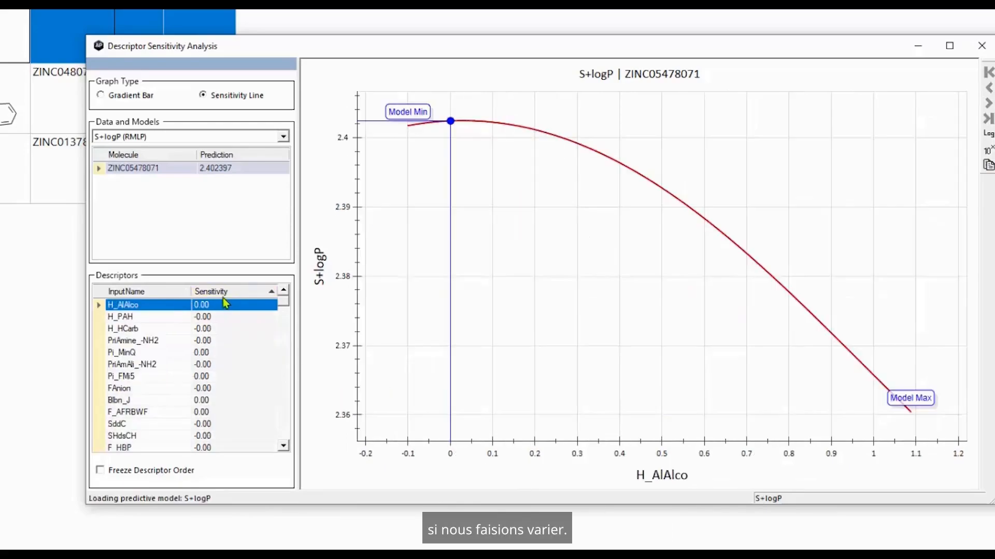
left_click(224, 290)
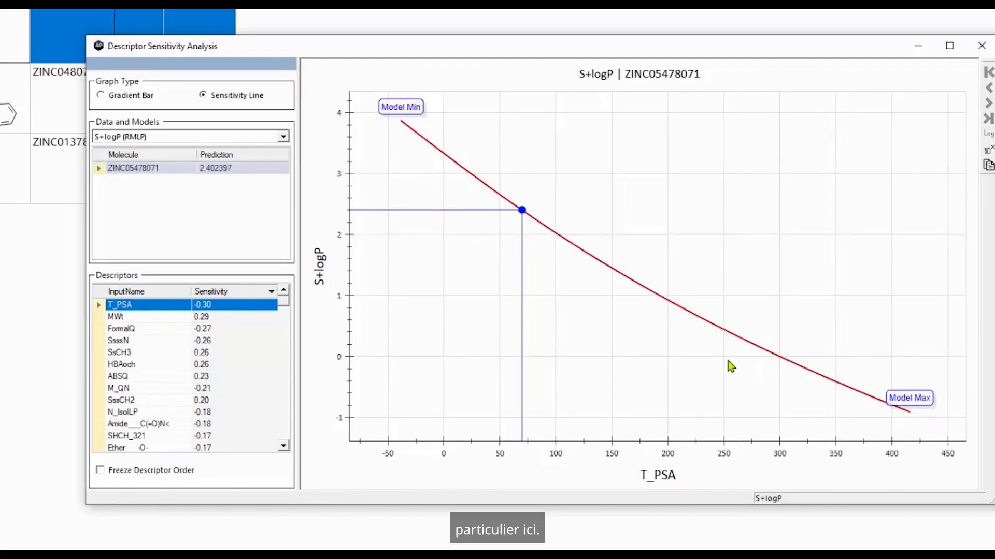
left_click(229, 291)
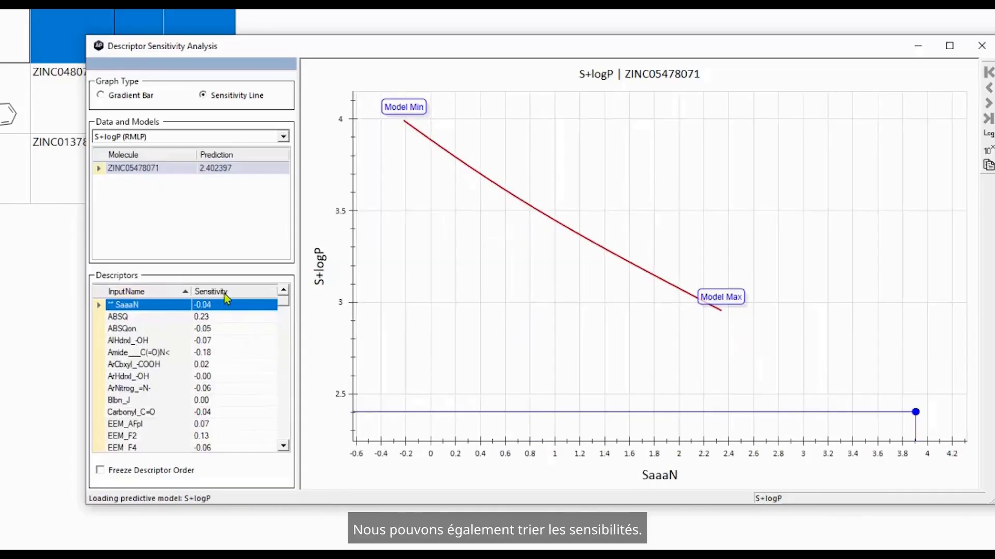
left_click(242, 293)
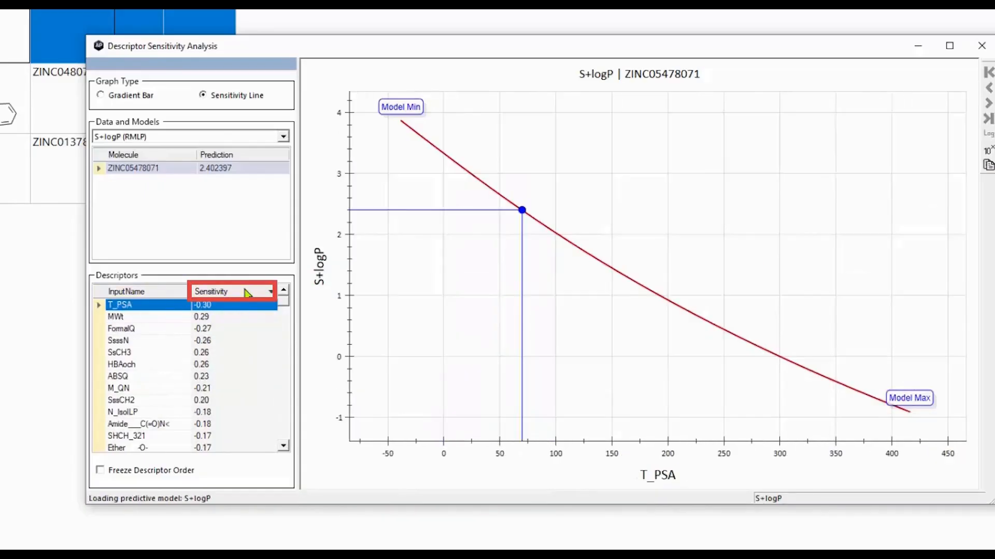
left_click(218, 318)
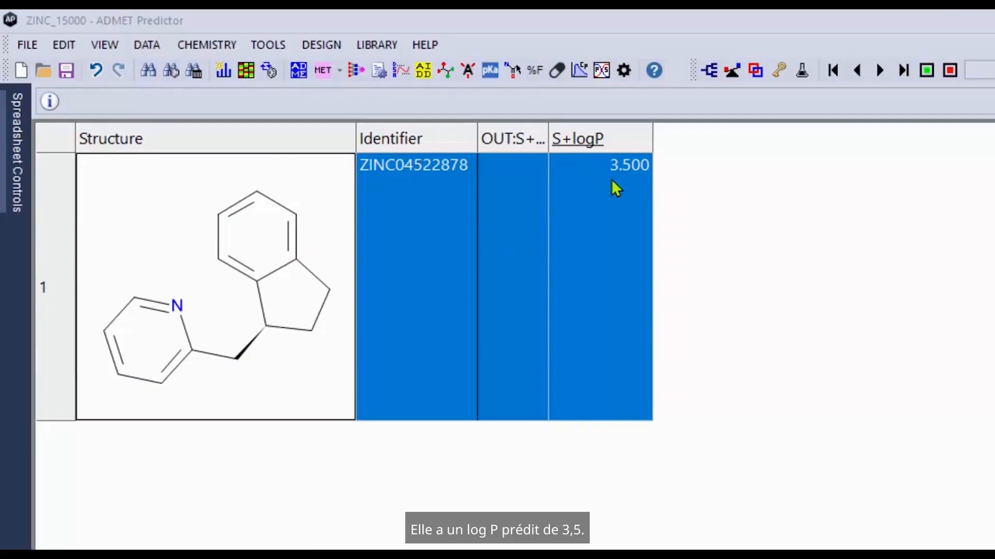
Open the Structure Sensitivity Analysis for compound ZINC04522878, apply the S+logP model, and review the other available models.
left_click(445, 71)
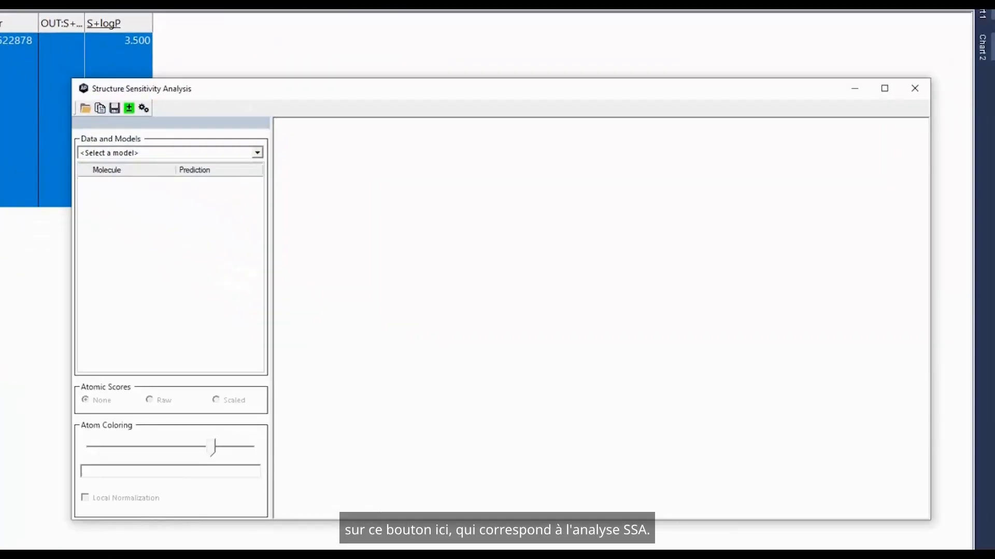
left_click(256, 153)
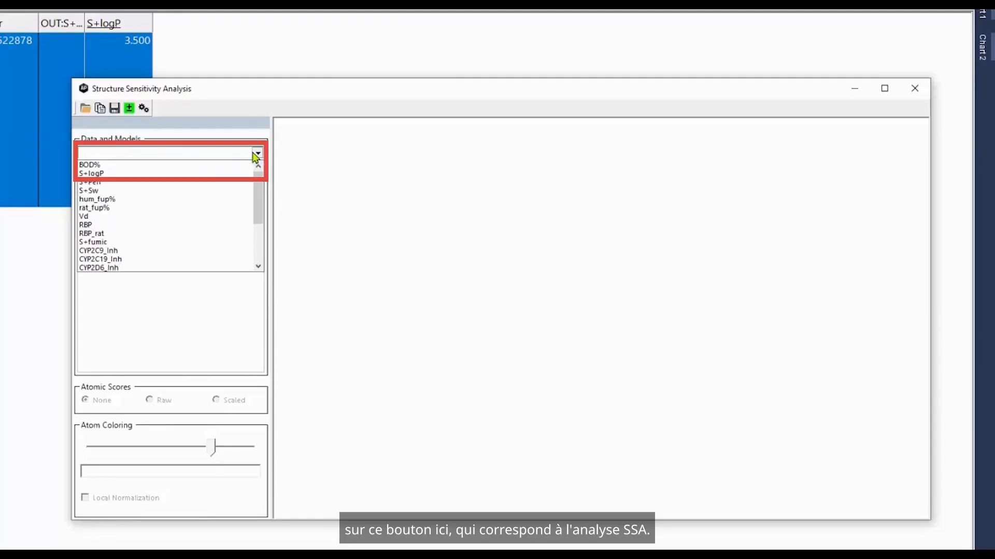
left_click(212, 174)
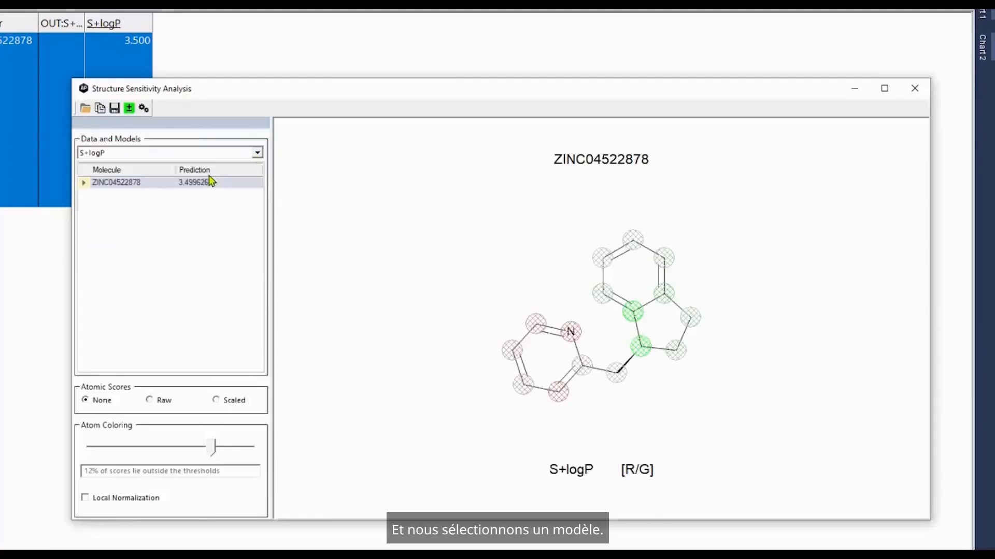
left_click(257, 153)
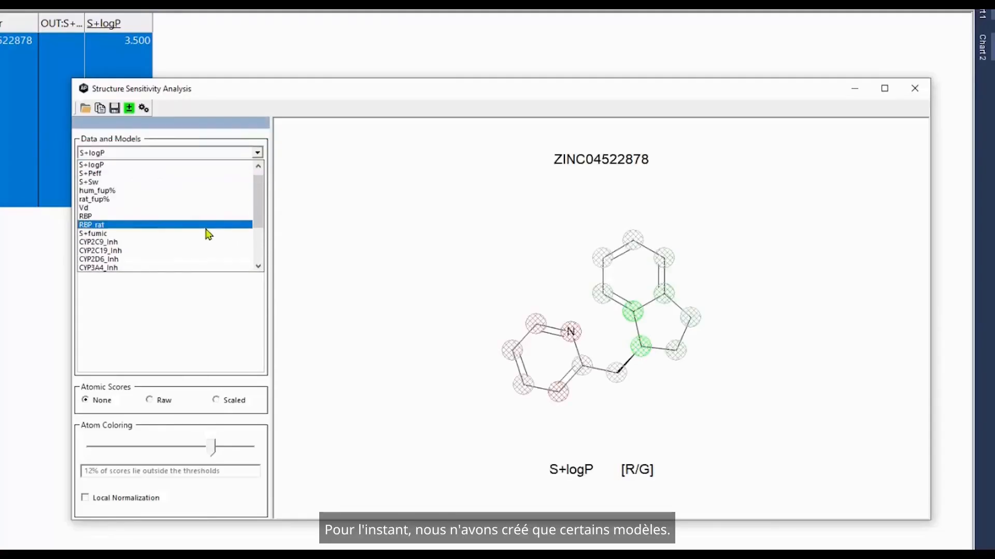
left_click_drag(262, 222, 265, 186)
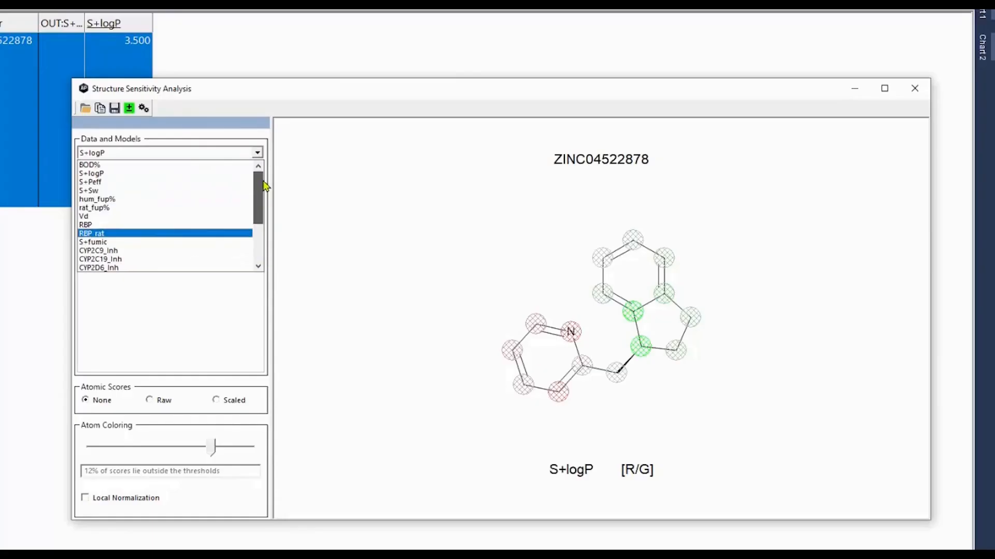
left_click(317, 184)
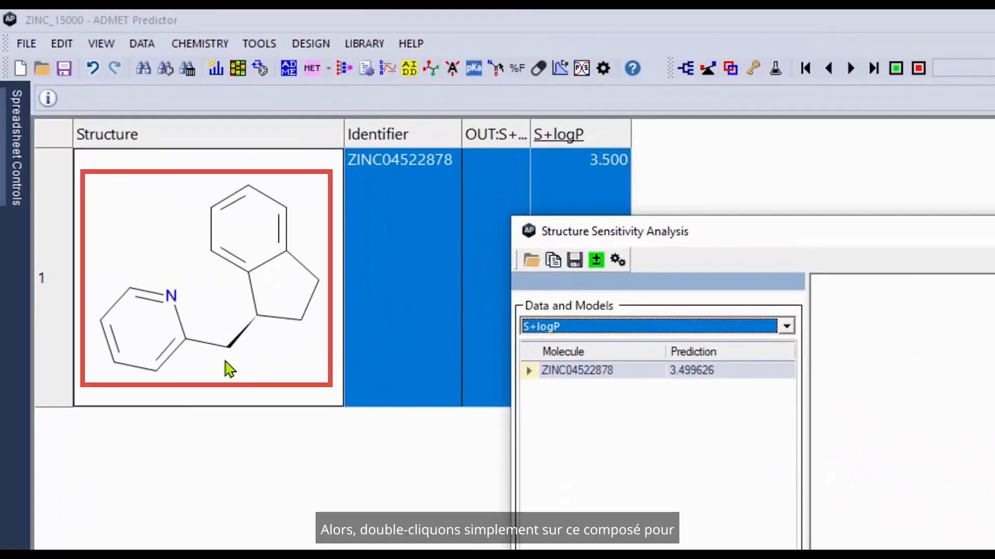
Open ZINC04522878 in MedChem Designer and place two copies of the structure in a row beside the original.
double_click(225, 361)
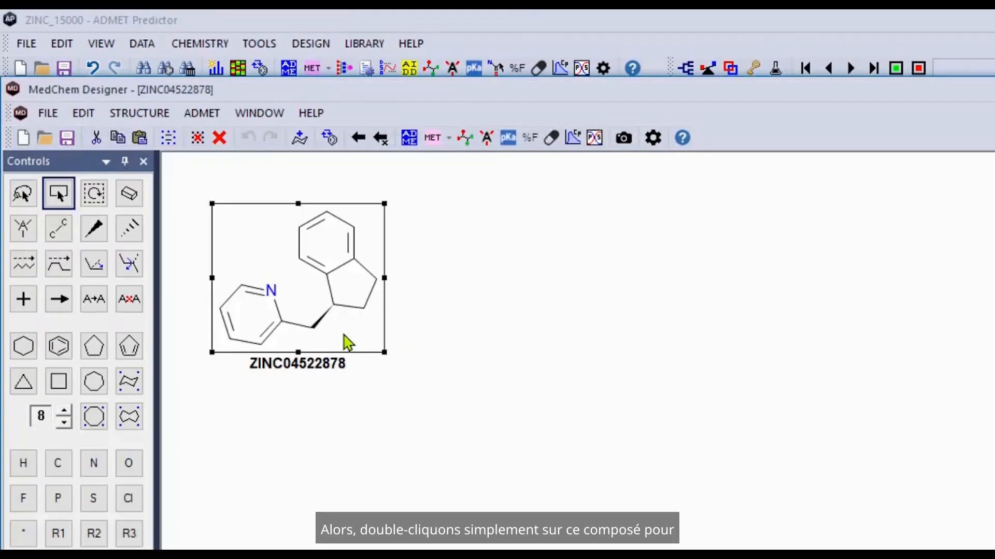
key("ctrl+c")
key("ctrl+v")
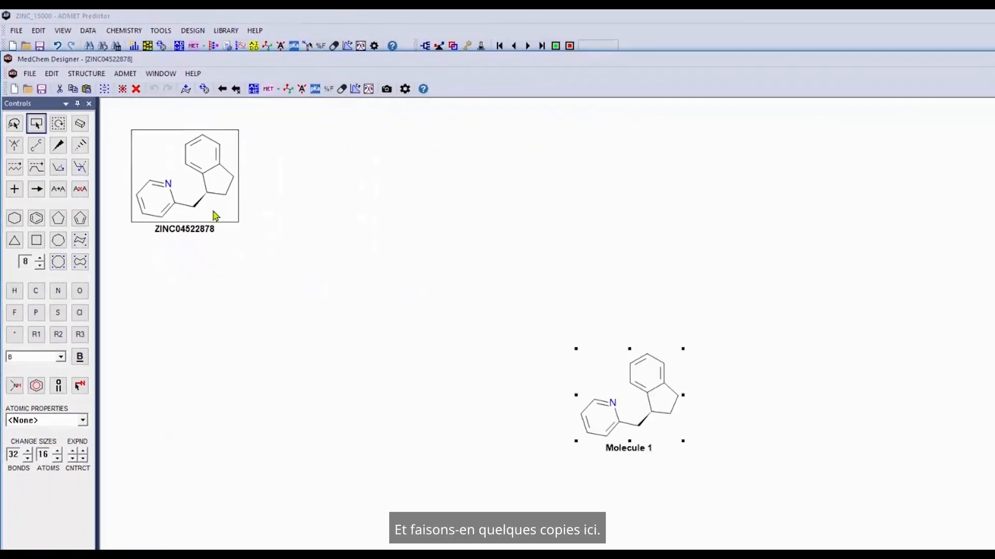
key("ctrl+v")
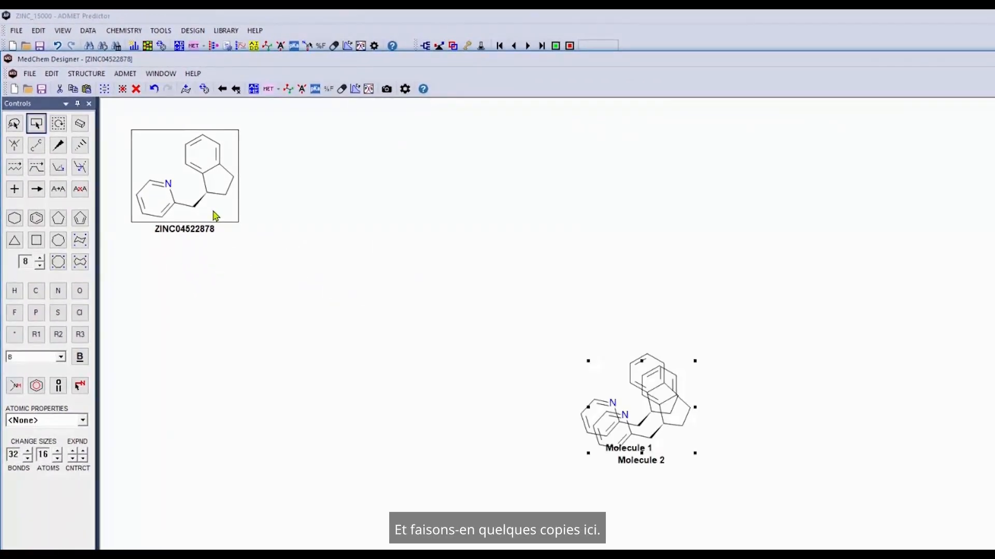
left_click_drag(673, 420, 390, 203)
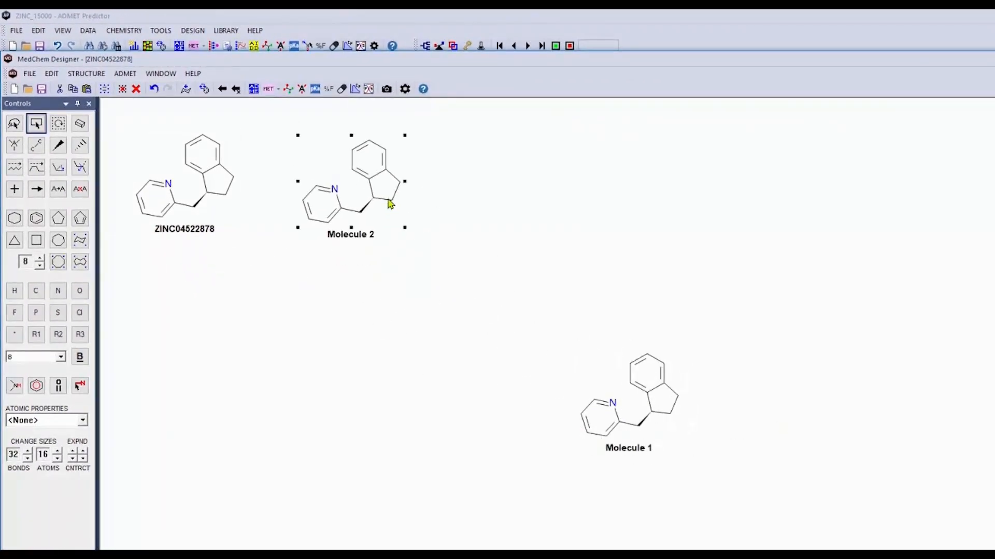
left_click(634, 413)
left_click_drag(634, 413, 499, 204)
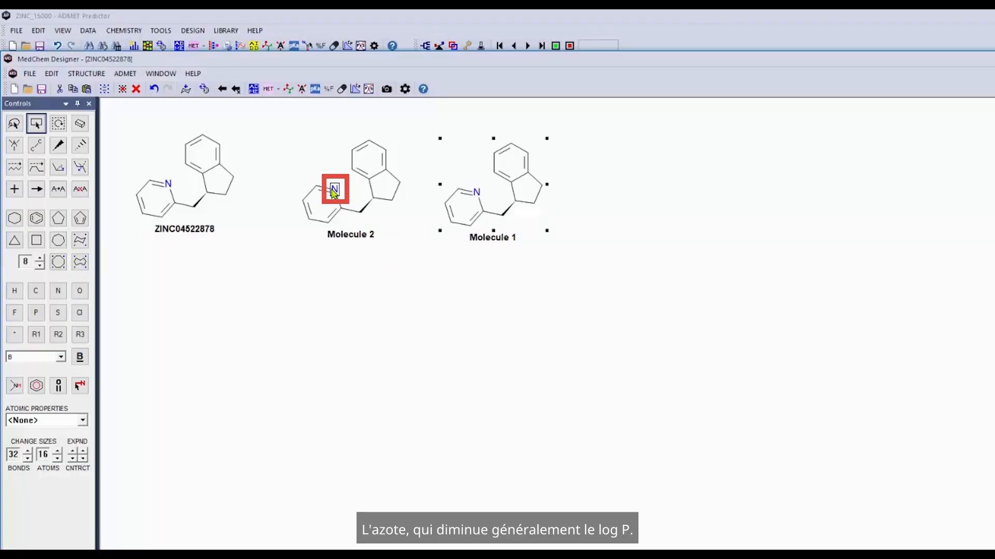
Replace Molecule 2's pyridine nitrogen with carbon and Molecule 1's linker-bearing ring carbon with nitrogen, and run the ADMET predictions.
key("c")
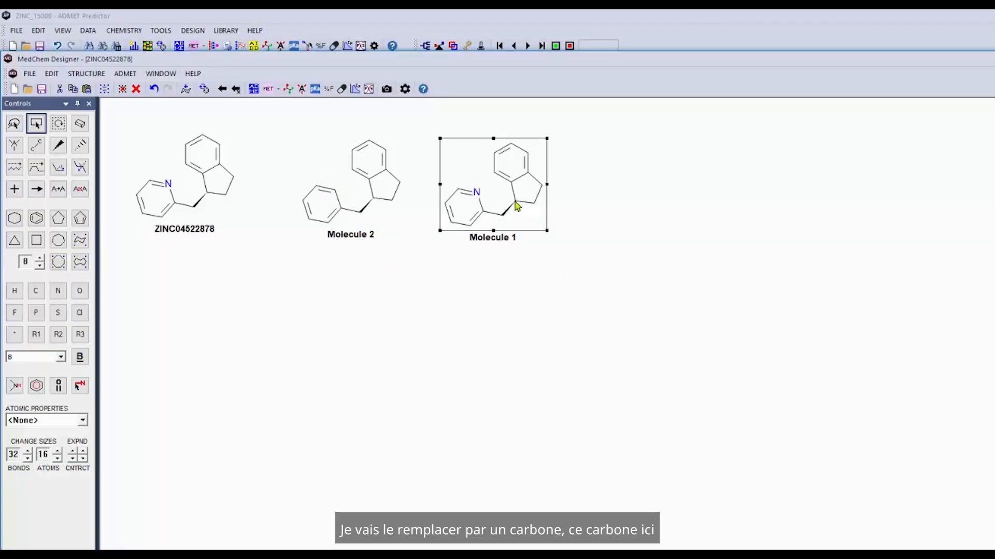
left_click(562, 225)
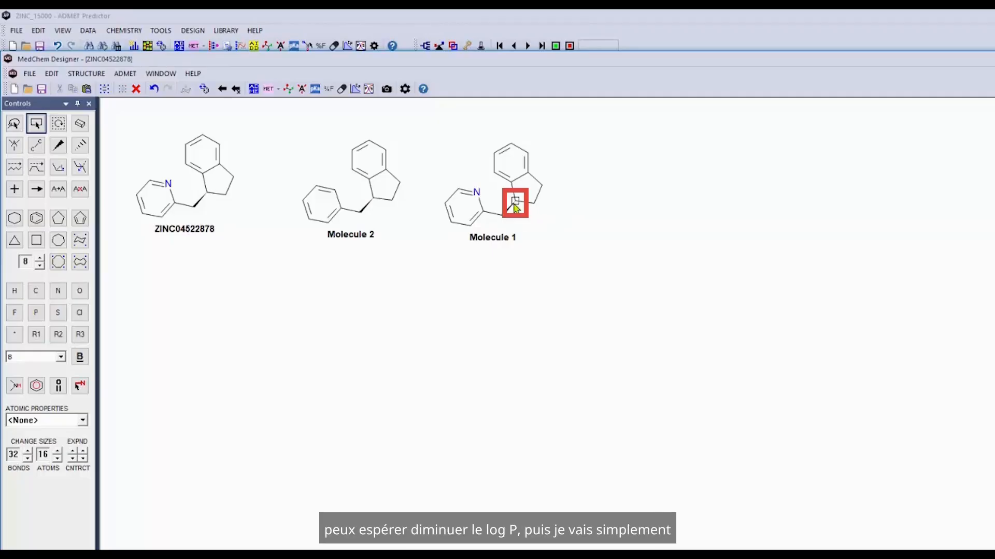
key("n")
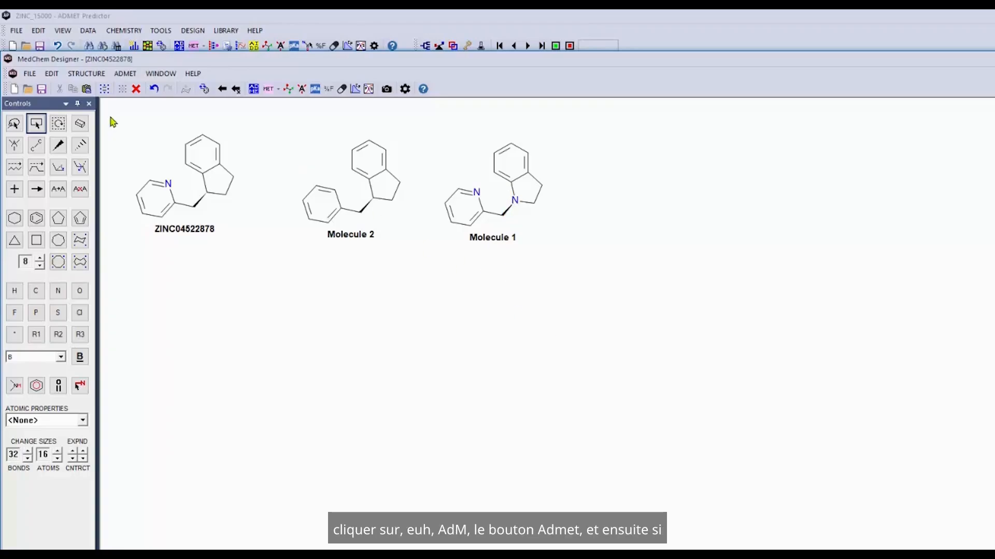
left_click(253, 88)
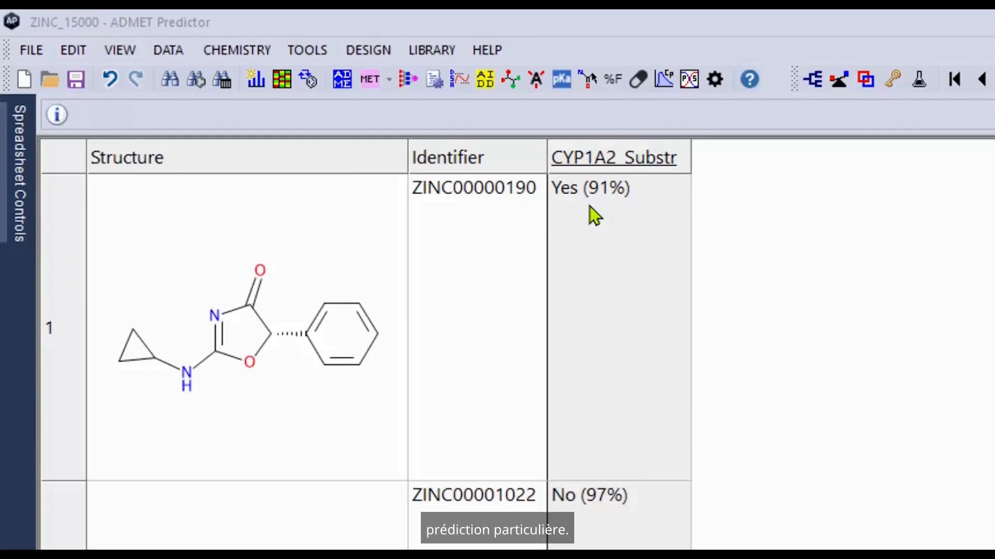
Insert the attribute column CONF:CYP1A2_Substr in the spreadsheet and place it widened after the CYP1A2_Substr column.
right_click(683, 176)
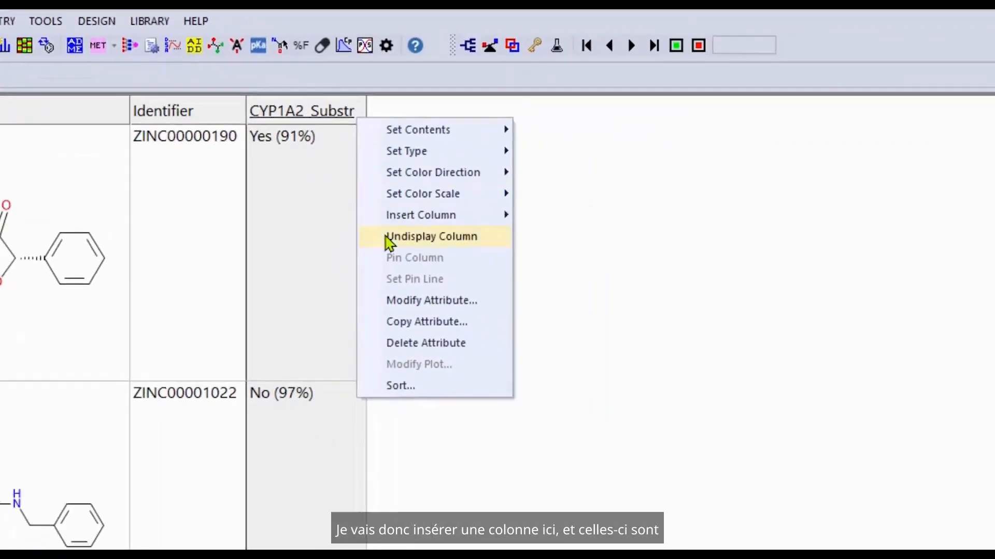
mouse_move(505, 215)
left_click(585, 215)
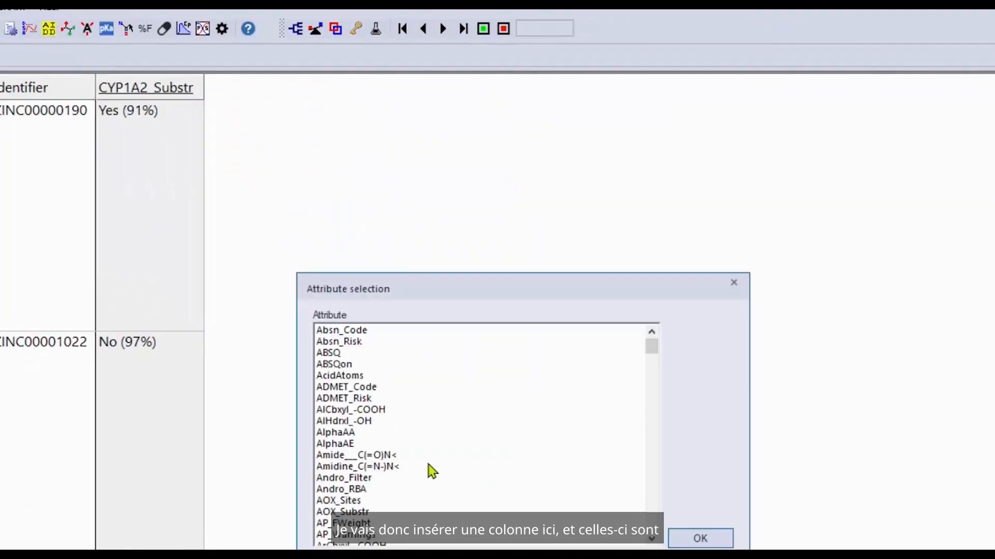
left_click(389, 445)
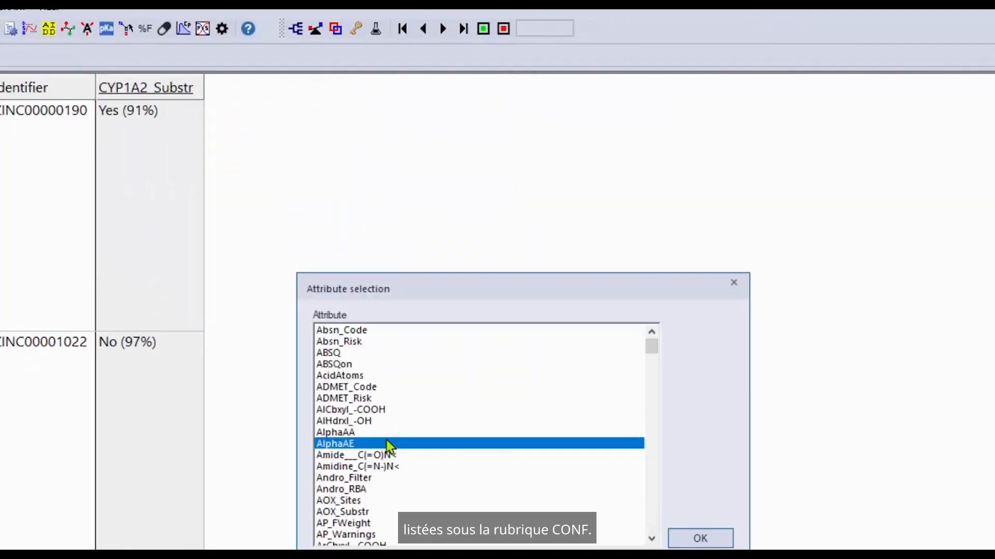
key("c")
scroll(383, 440, "down", 6)
scroll(373, 435, "down", 2)
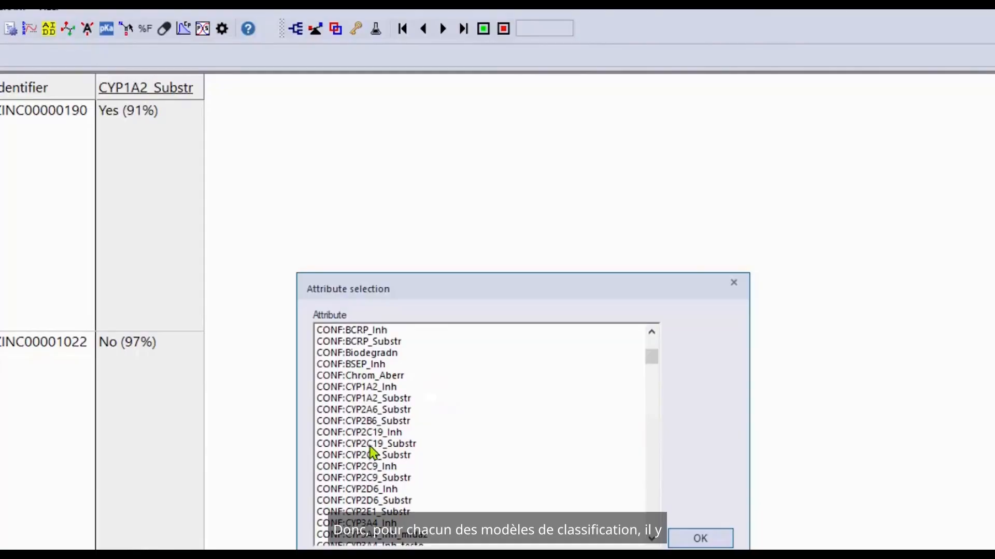
left_click(370, 399)
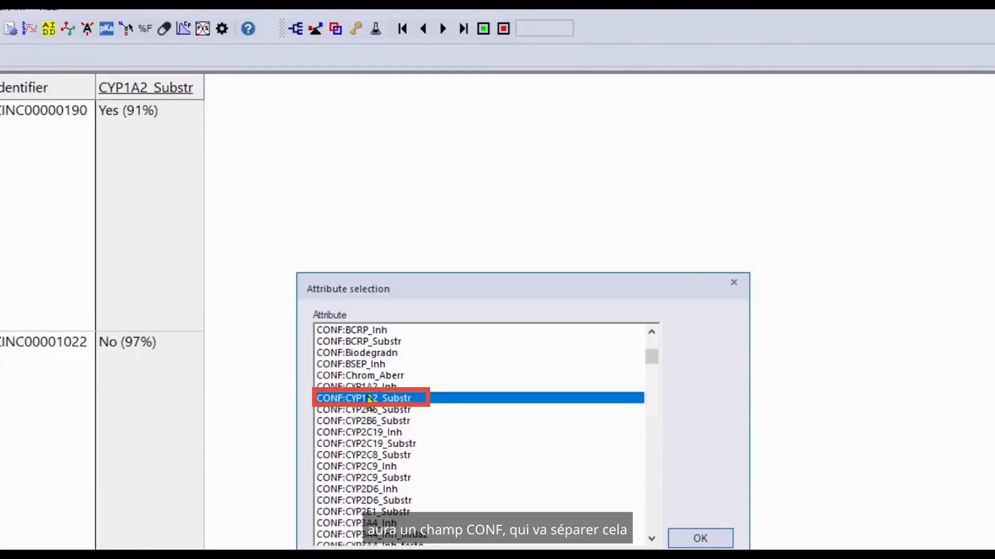
left_click(700, 537)
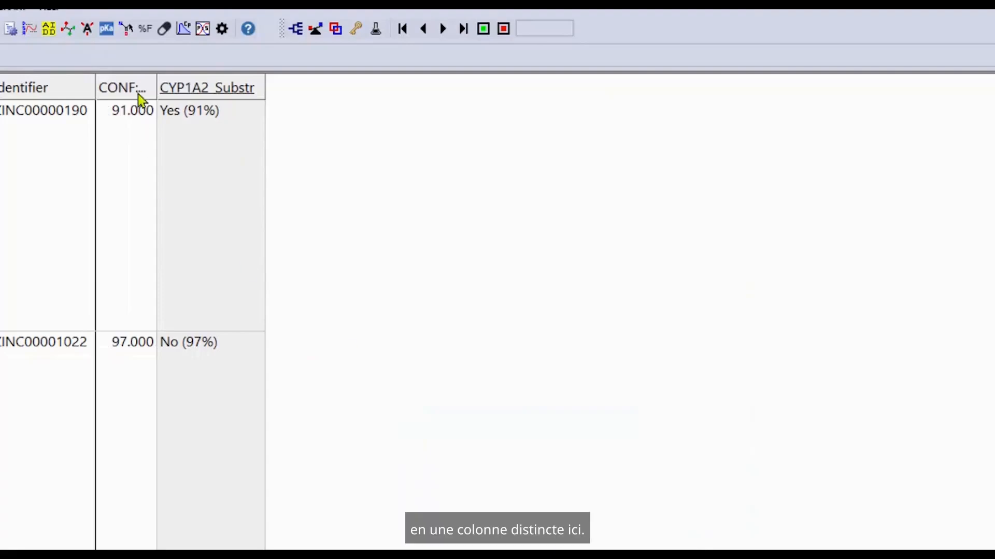
left_click_drag(130, 87, 381, 107)
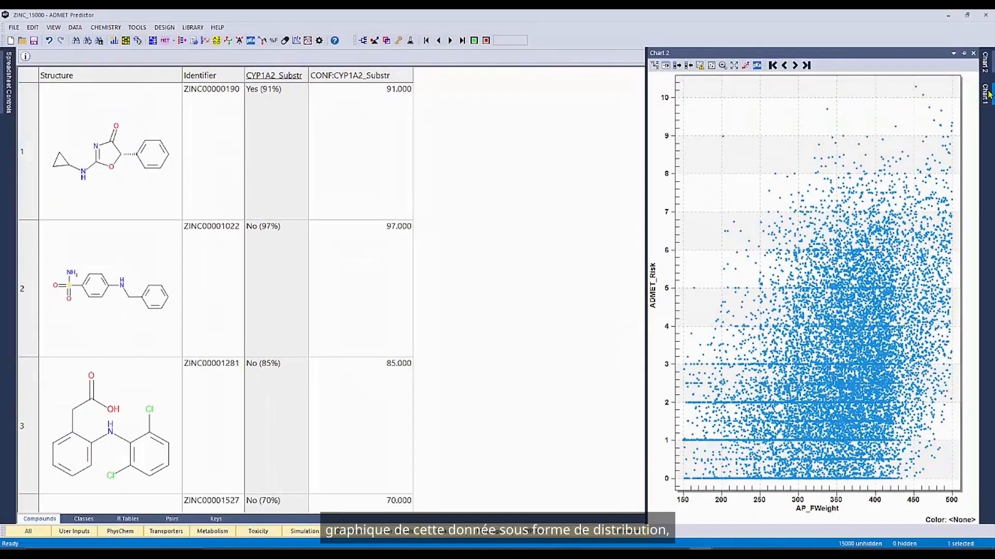
Pin the Chart 1 distribution of CONF:CYP1A2_Substr open and sort the compounds by that column in ascending order.
left_click(988, 92)
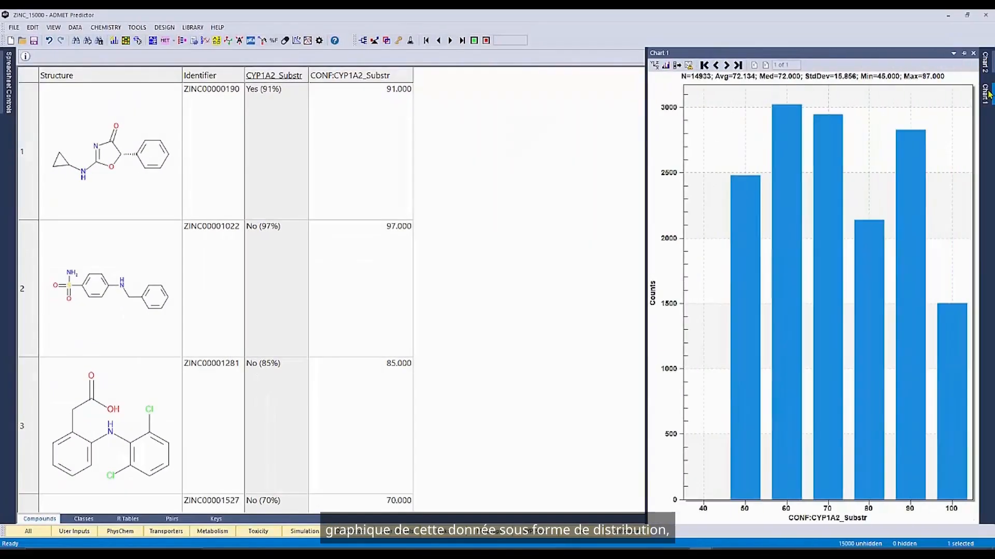
left_click(964, 55)
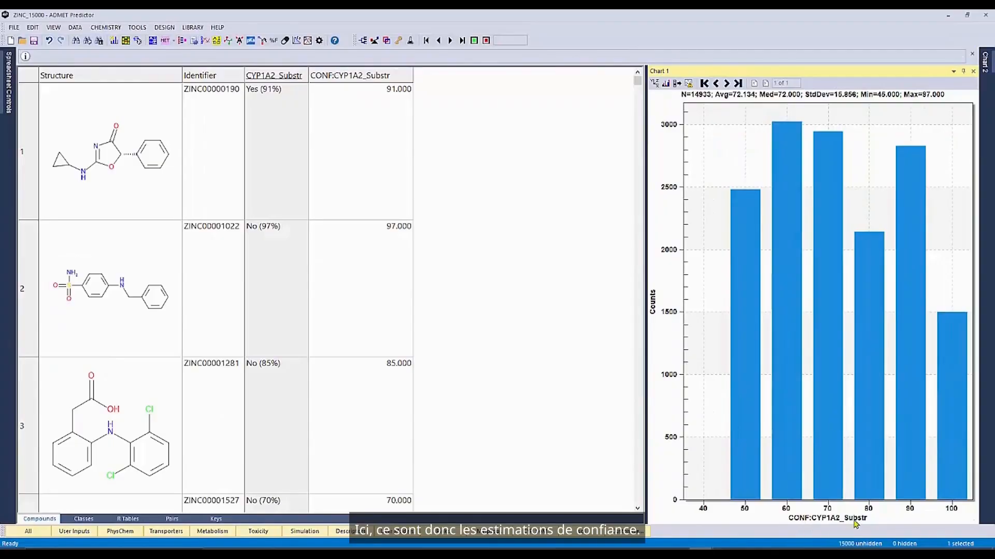
left_click(405, 77)
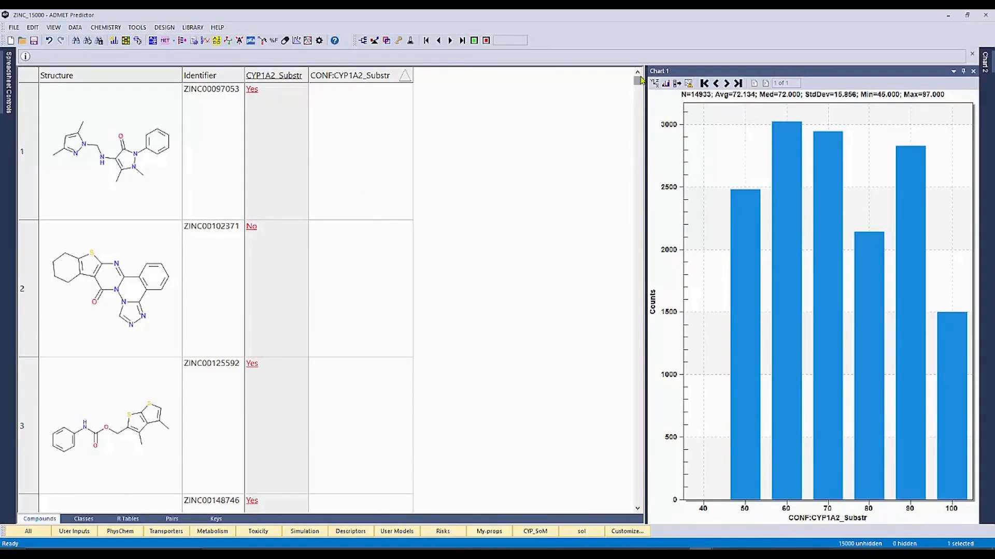
left_click(637, 95)
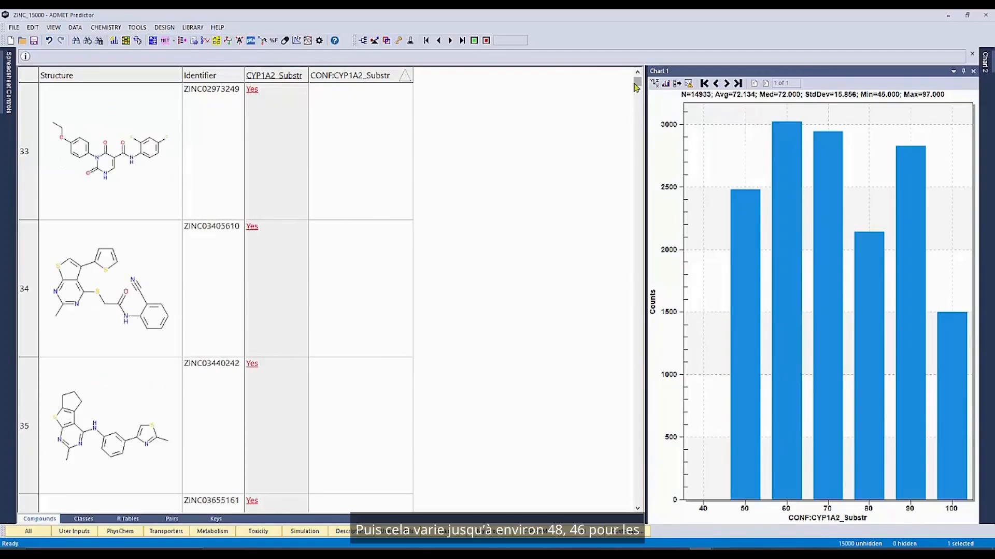
Review the low-confidence compounds, then sort the spreadsheet by CONF:CYP1A2_Substr in descending order and inspect the highest-confidence rows.
left_click_drag(635, 82, 635, 104)
left_click_drag(637, 102, 637, 97)
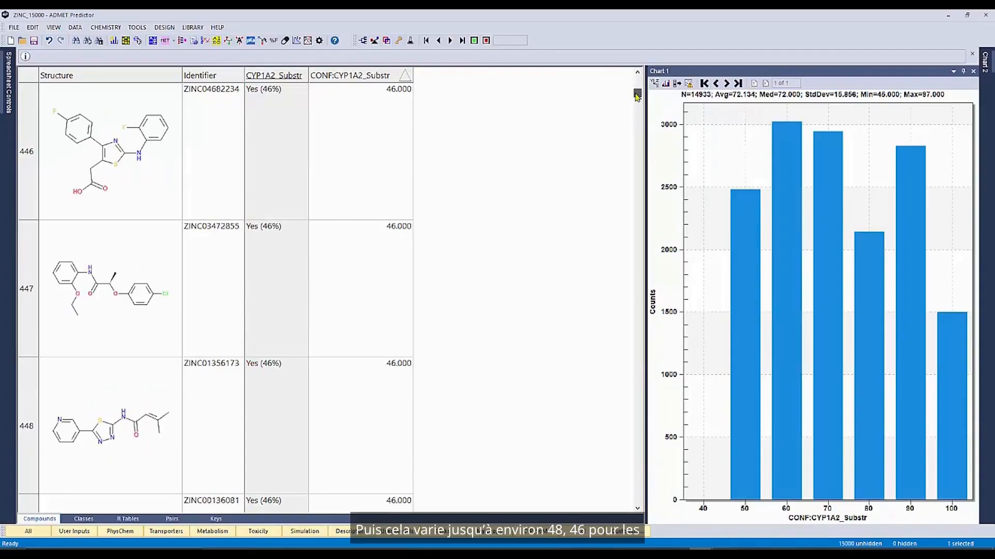
scroll(431, 253, "up", 8)
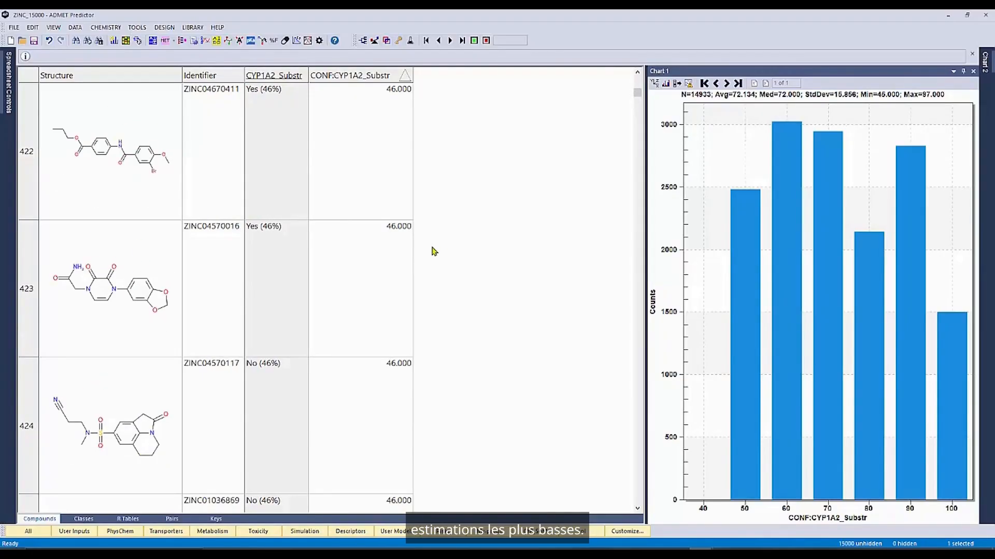
left_click(388, 78)
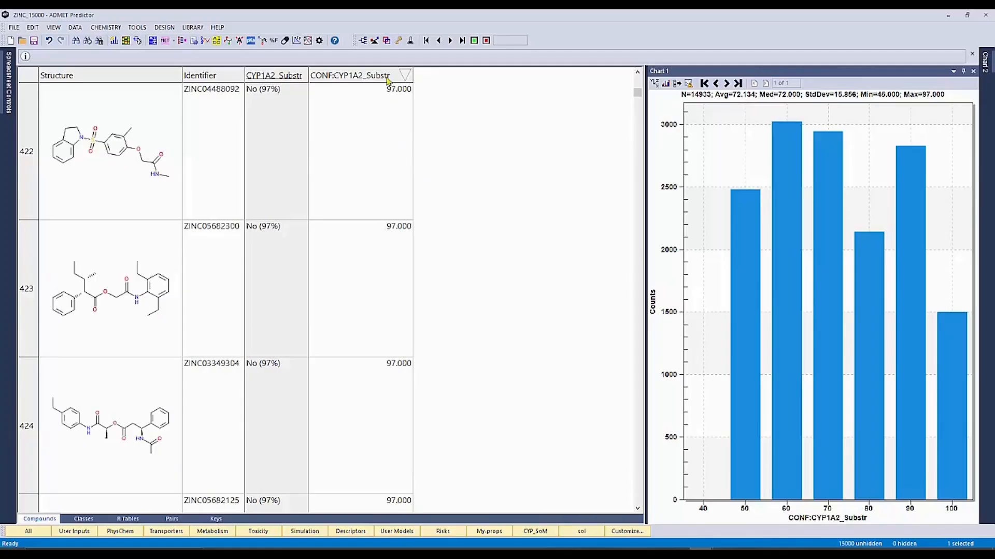
scroll(473, 211, "up", 6)
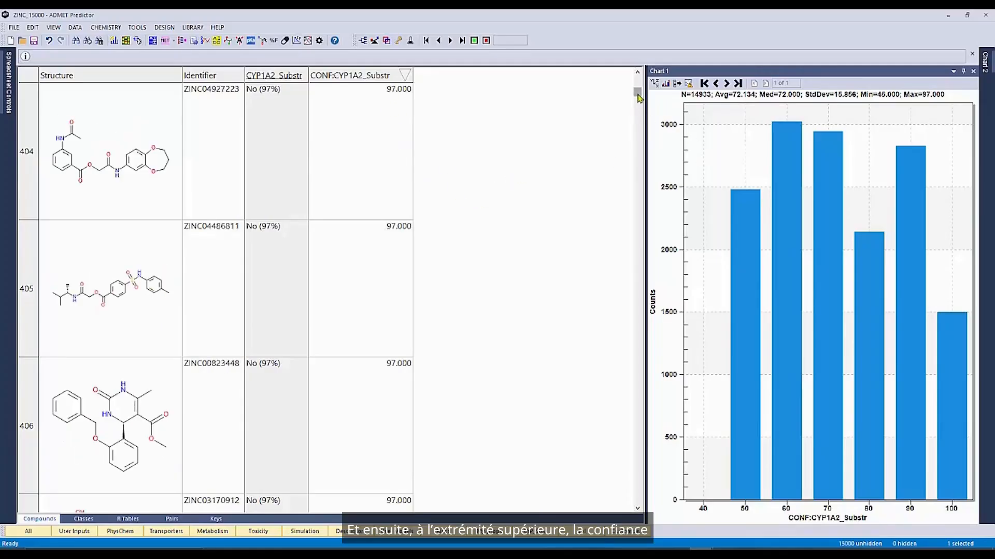
left_click_drag(637, 92, 638, 78)
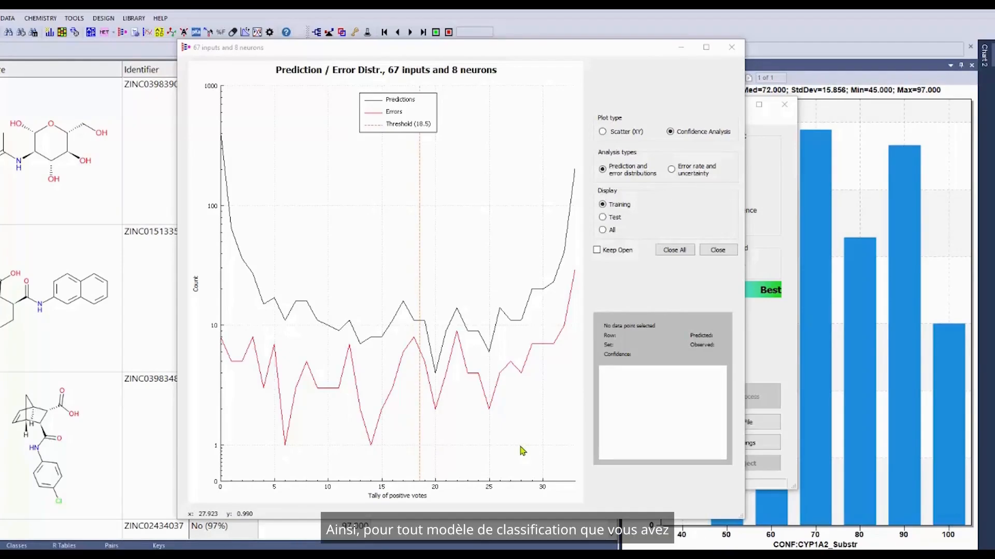
Examine the 67 inputs and 8 neurons model as an XY scatter plot and in the confidence analysis for error rate and uncertainty.
left_click(602, 132)
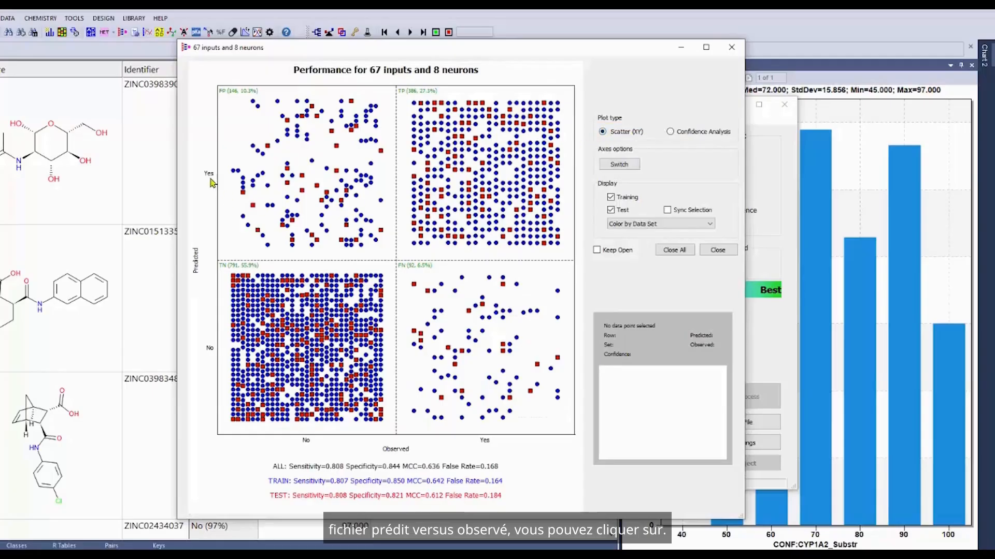
left_click(688, 134)
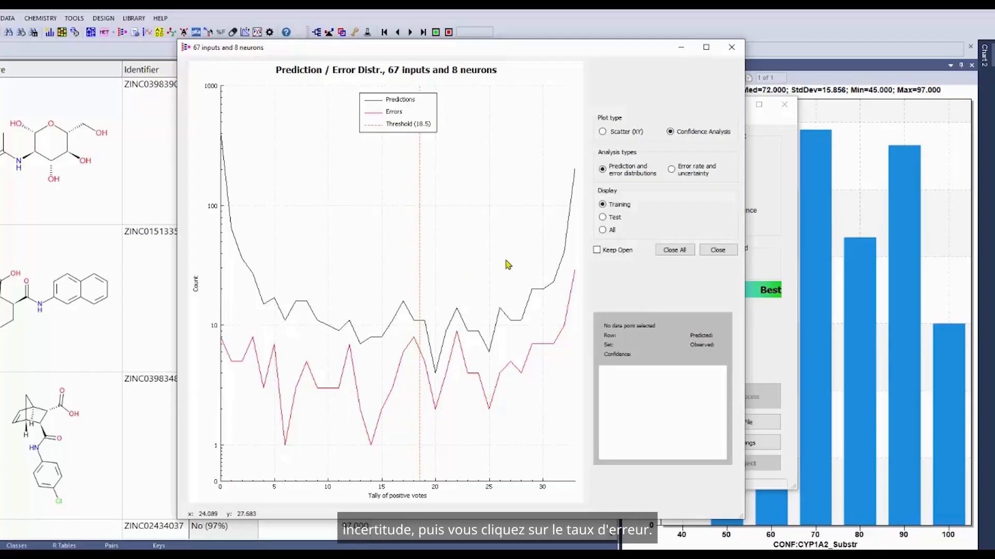
left_click(682, 173)
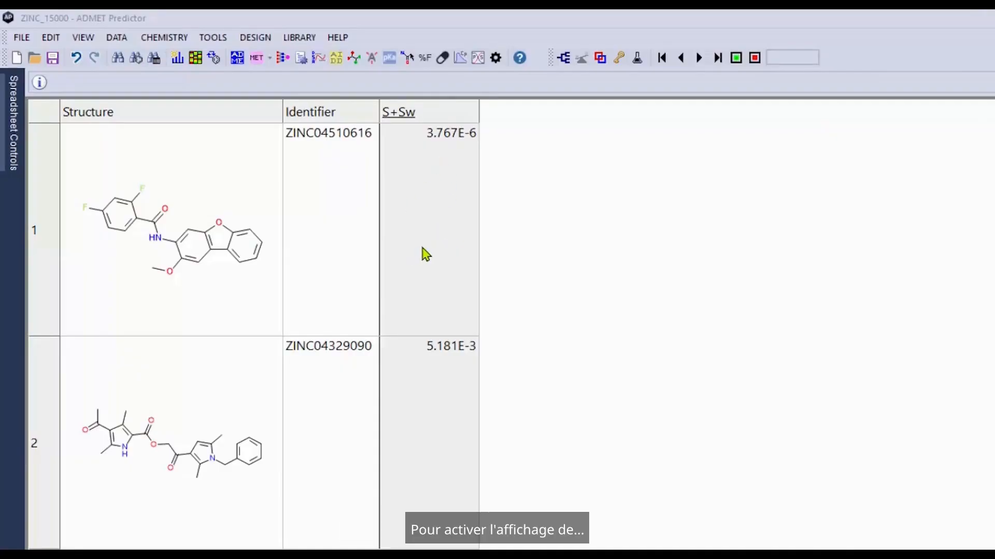
Enable the display of uncertainty estimates in the spreadsheet and widen the S+Sw column to fit the complete values.
left_click(496, 58)
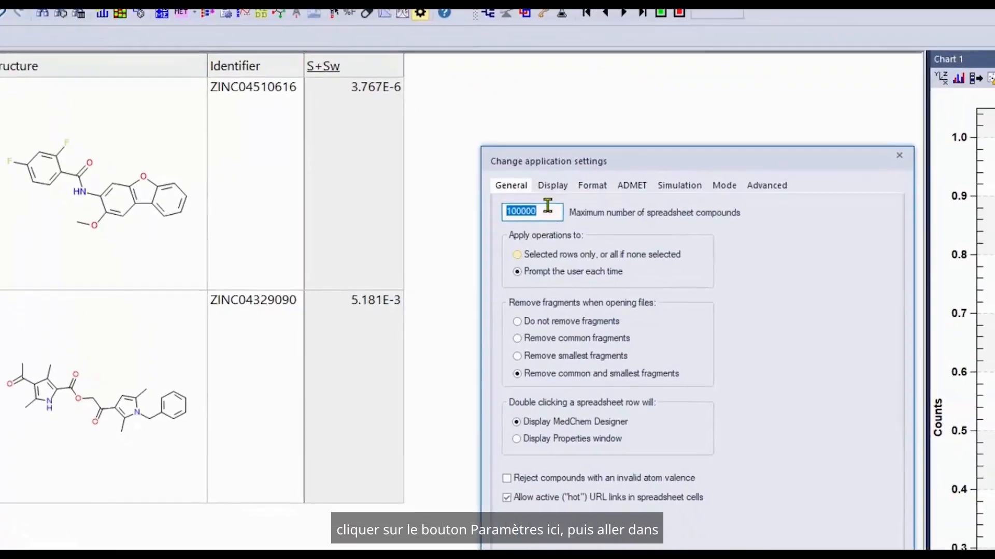
left_click(615, 234)
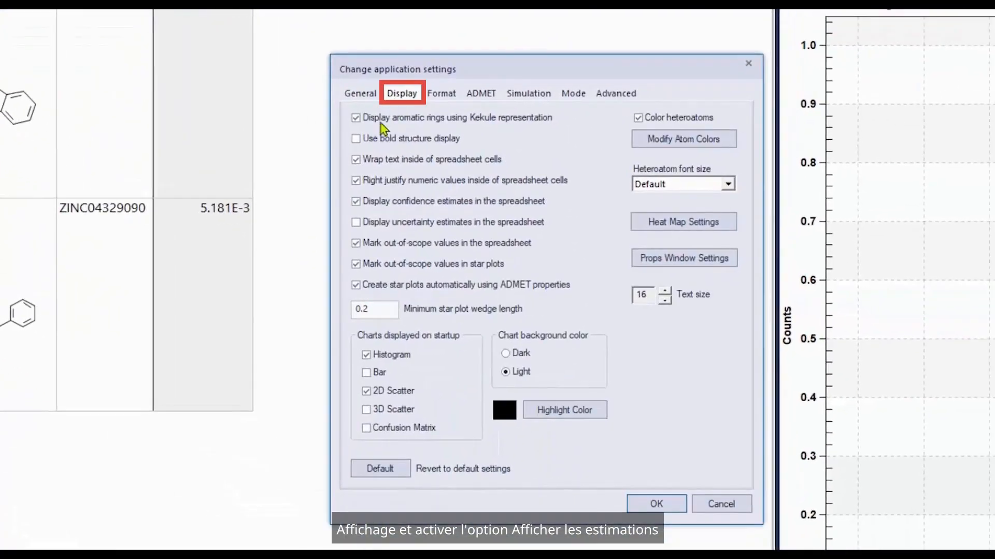
left_click(356, 224)
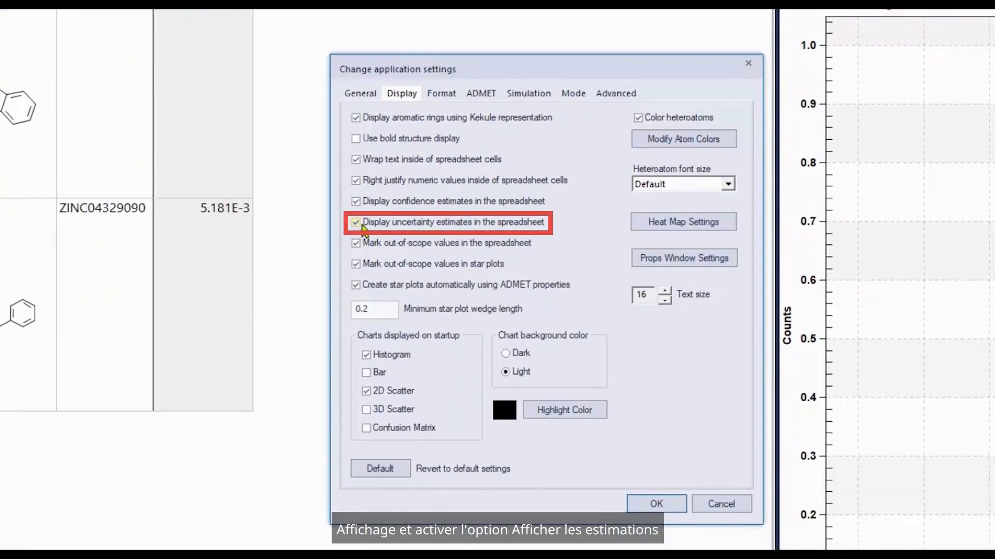
left_click(645, 505)
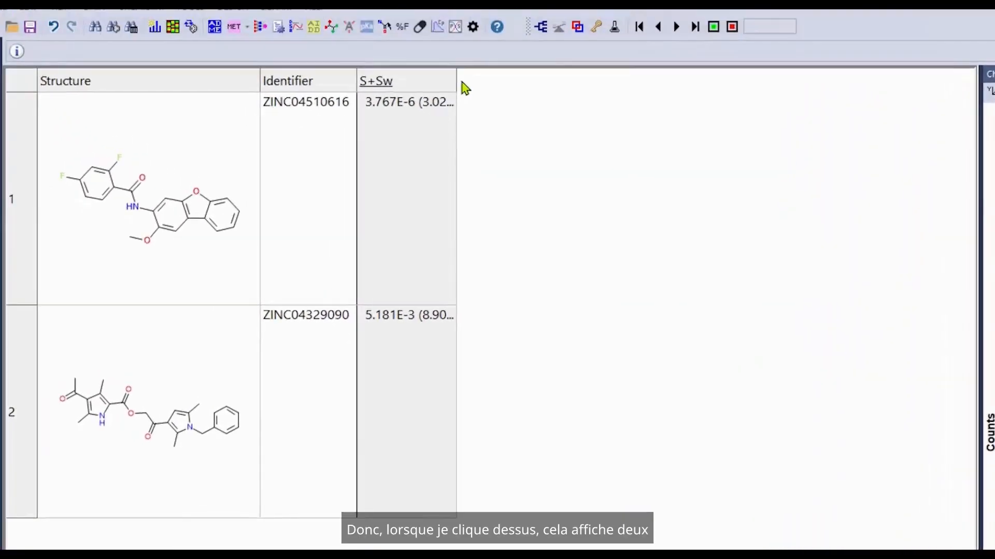
left_click_drag(365, 30, 496, 31)
left_click_drag(609, 91, 610, 90)
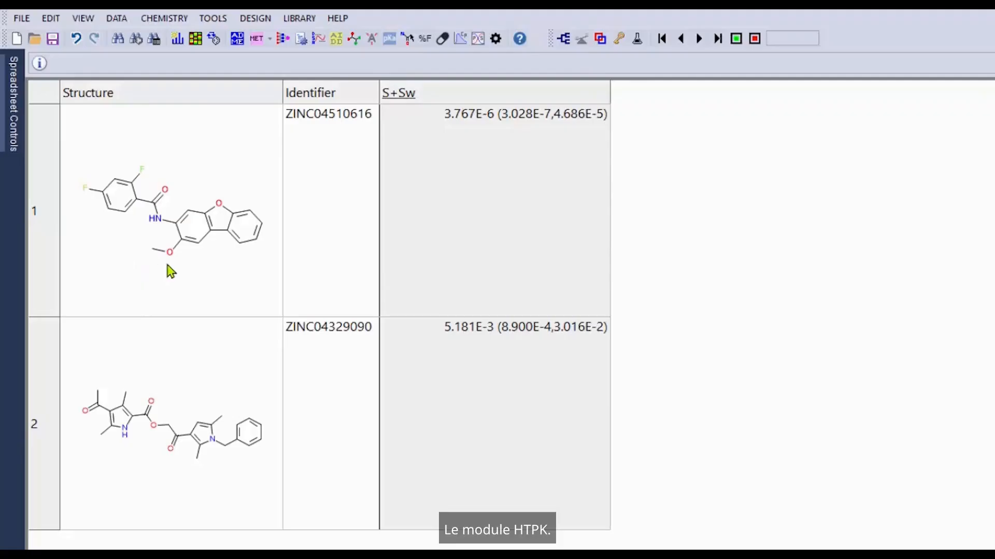
Simulate the human 10 mg IR tablet Cp-time profile for ZINC04510616, loading the compound's own values into the advanced simulation parameters.
left_click(207, 283)
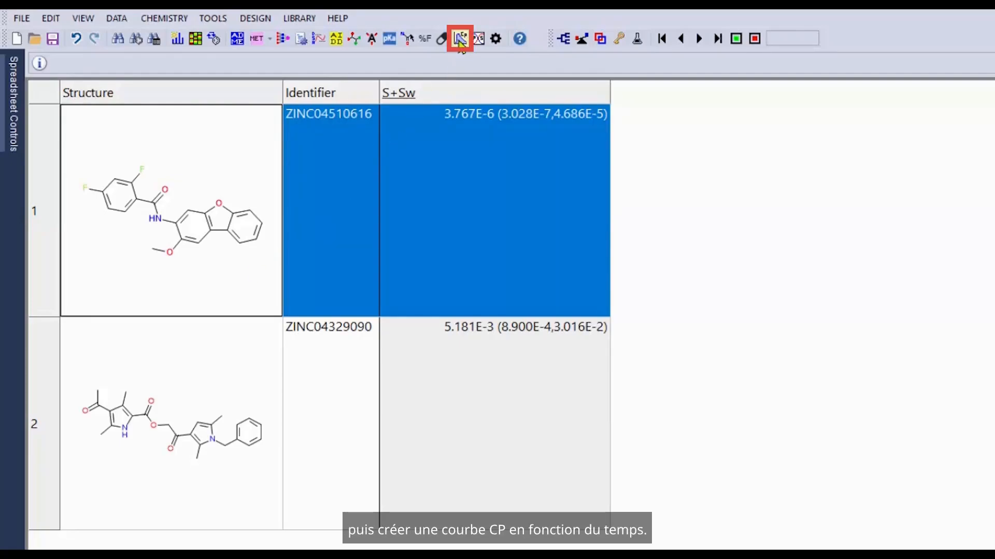
left_click(460, 39)
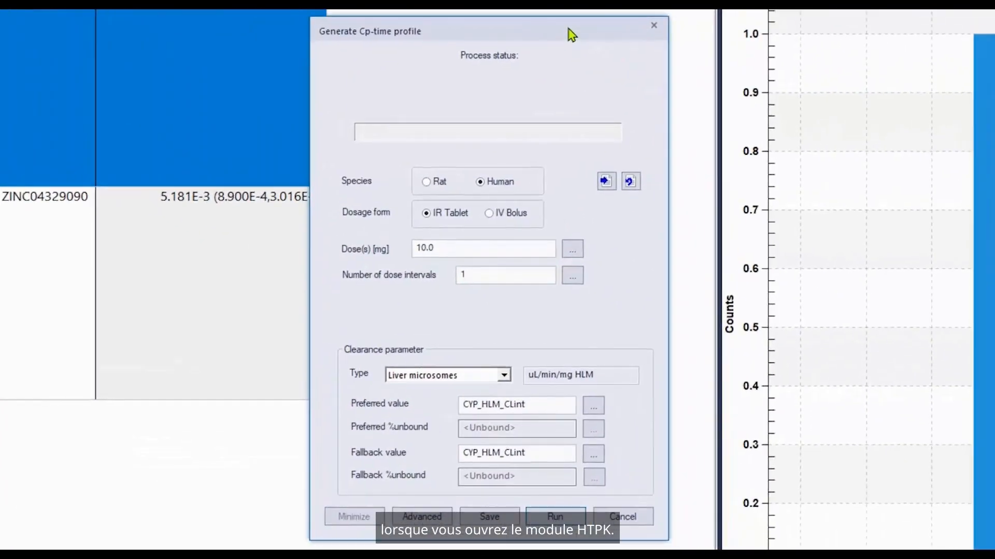
left_click_drag(569, 33, 605, 36)
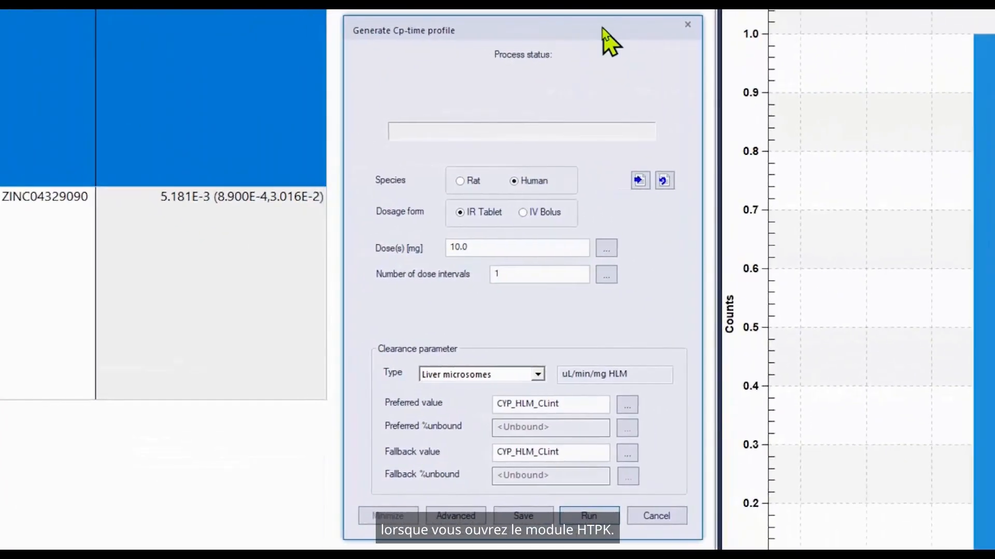
left_click(455, 516)
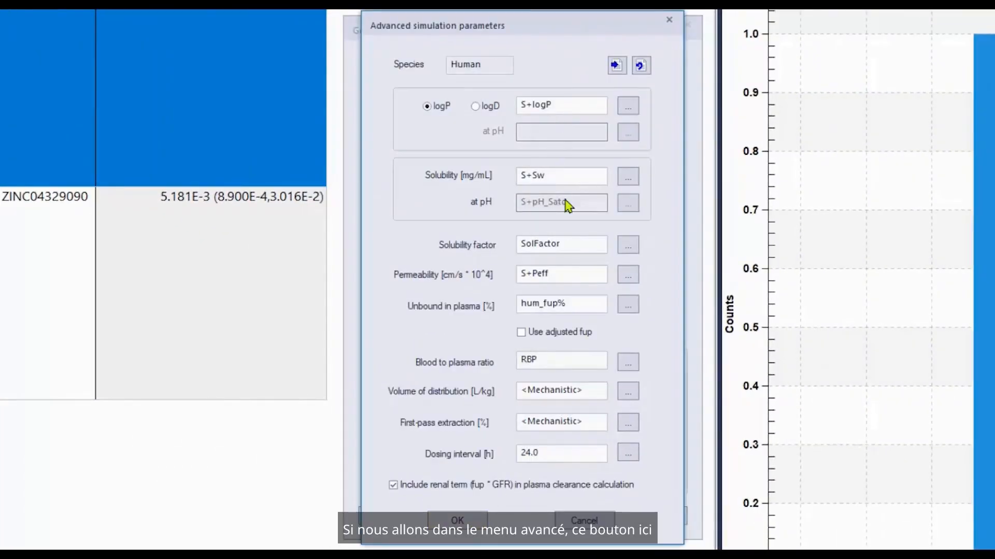
left_click(617, 66)
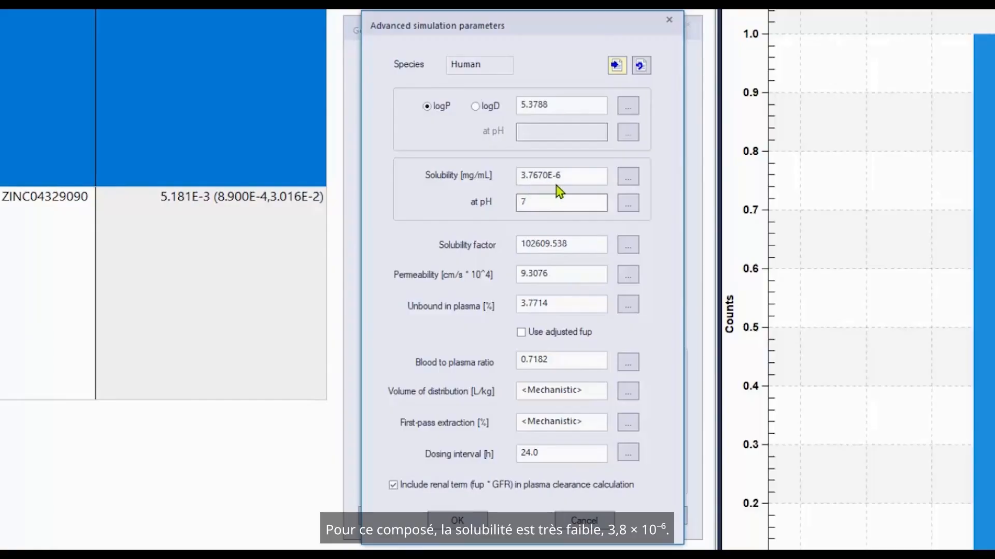
left_click(470, 522)
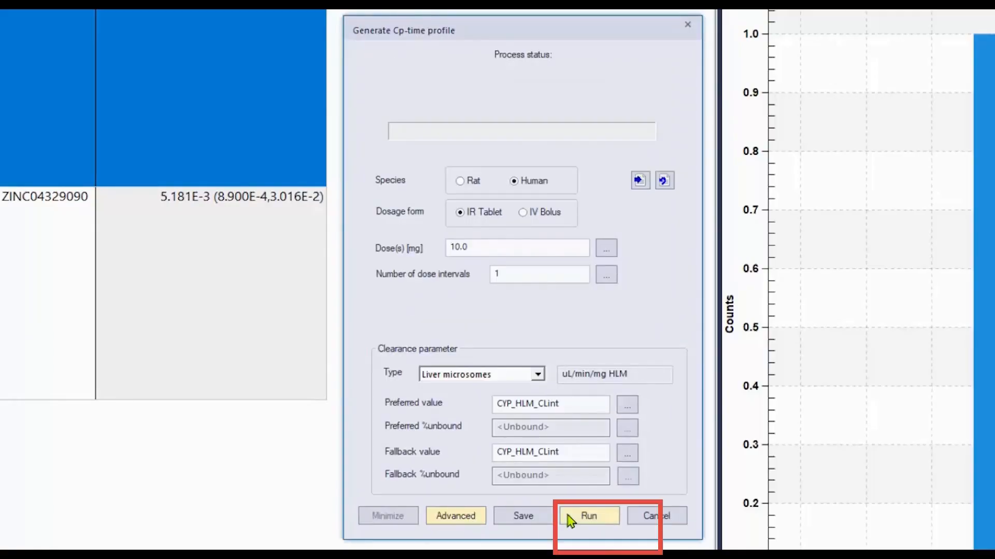
left_click(570, 518)
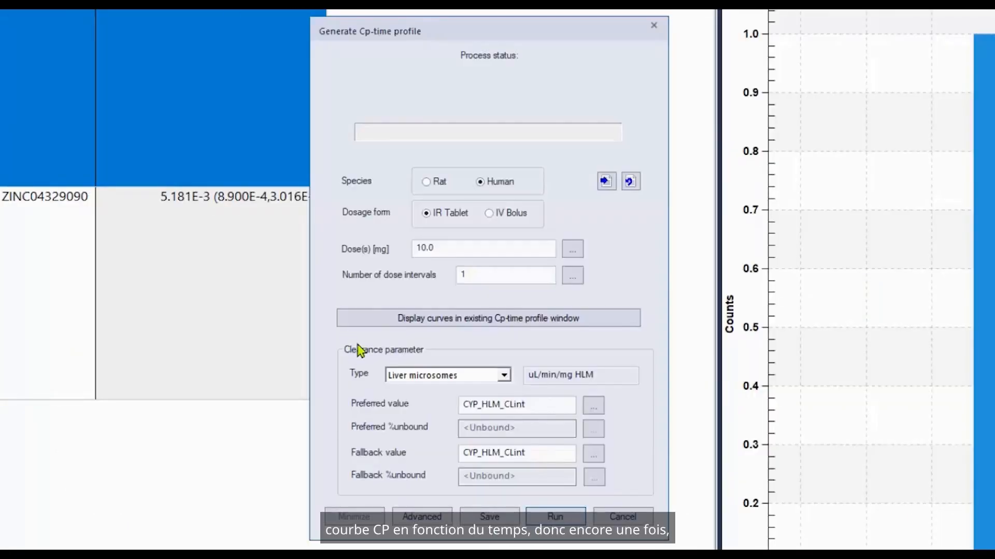
Set the new simulation curve to display in the existing ZINC04510616 Cp-time profile window.
left_click(392, 317)
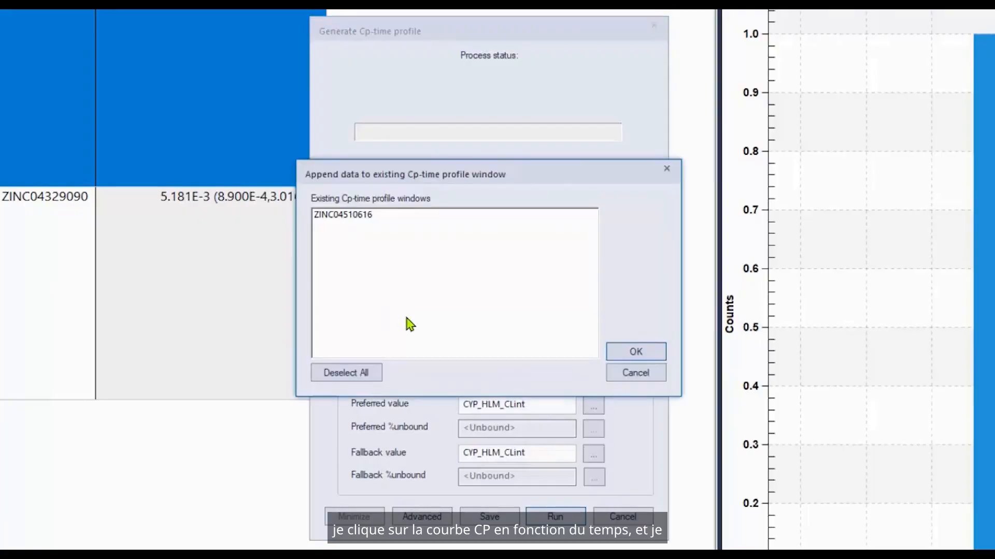
left_click(352, 214)
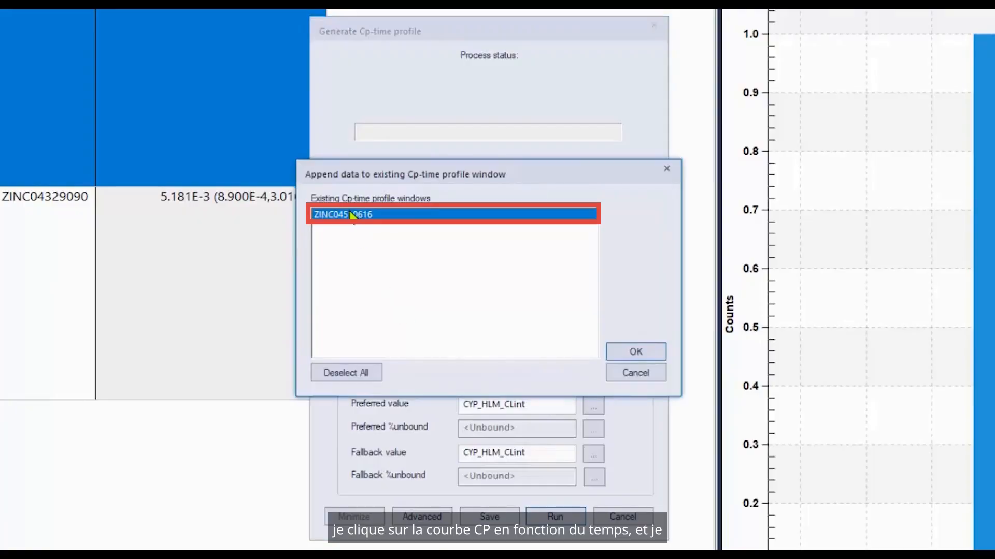
left_click(635, 351)
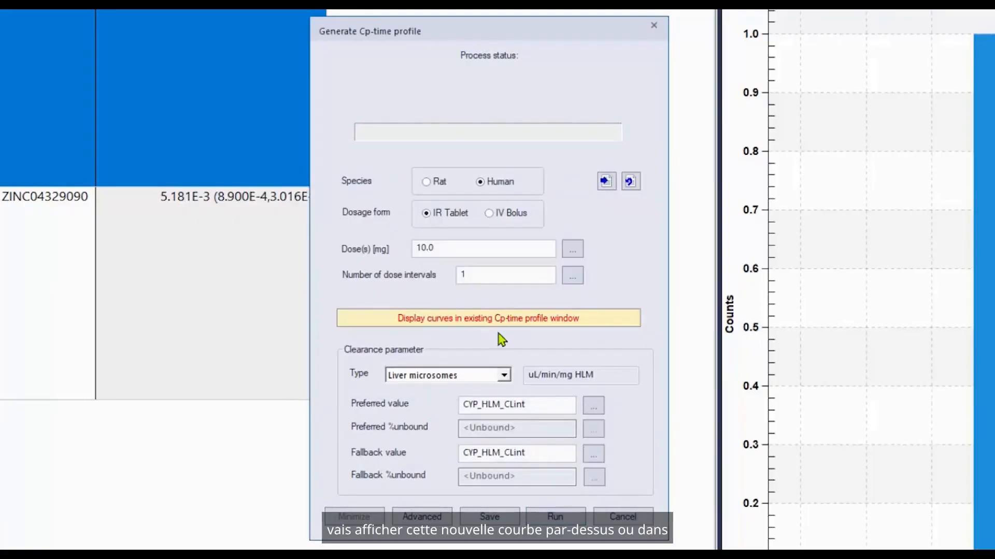
Set the solubility to 4.686E-5 mg/mL in the advanced simulation parameters and run the simulation for ZINC04510616.
left_click(435, 518)
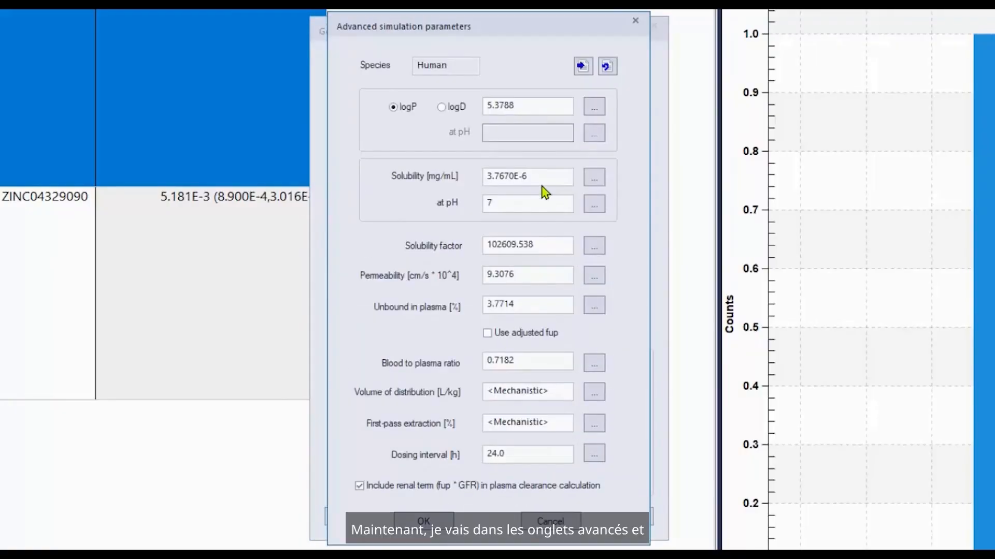
left_click_drag(542, 171, 444, 172)
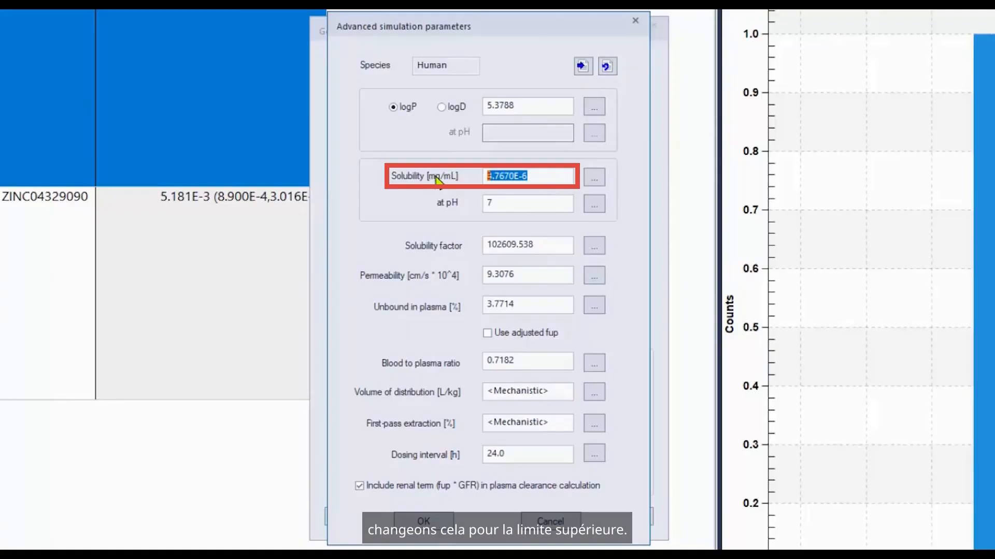
type("4.")
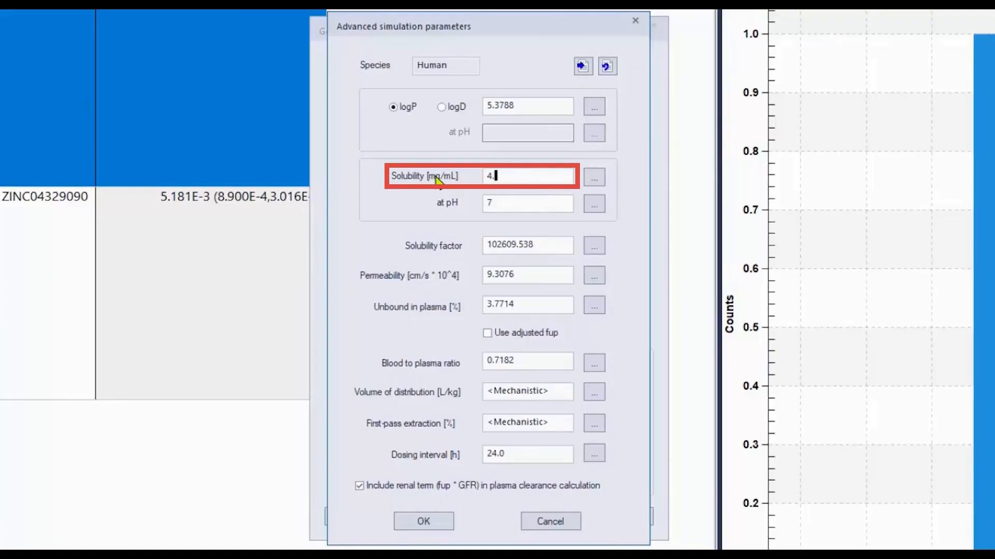
type("686E")
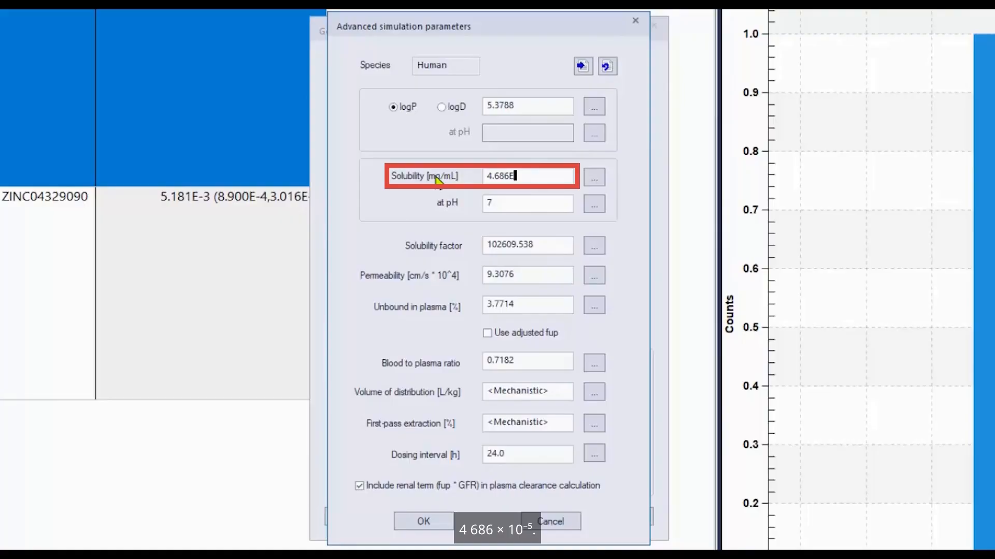
type("-5")
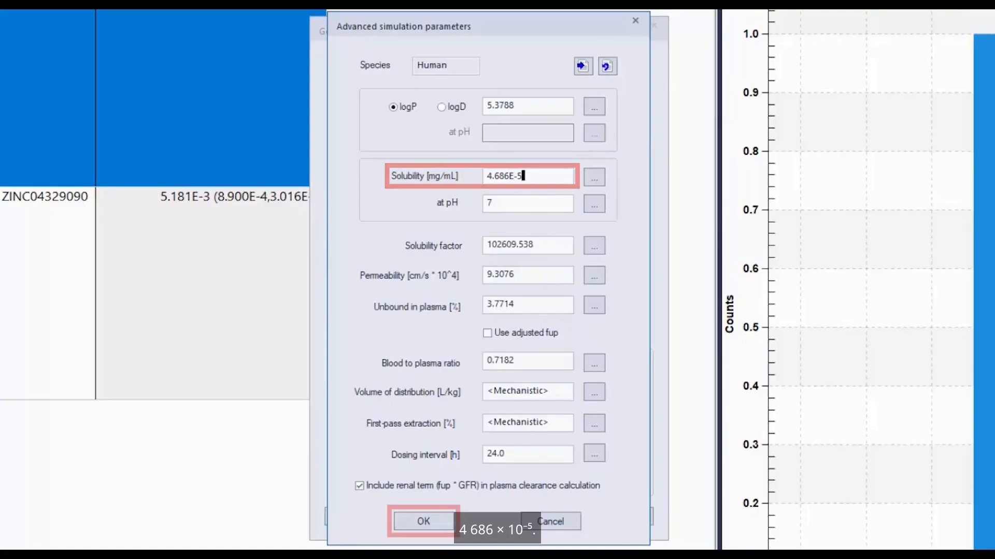
left_click(449, 523)
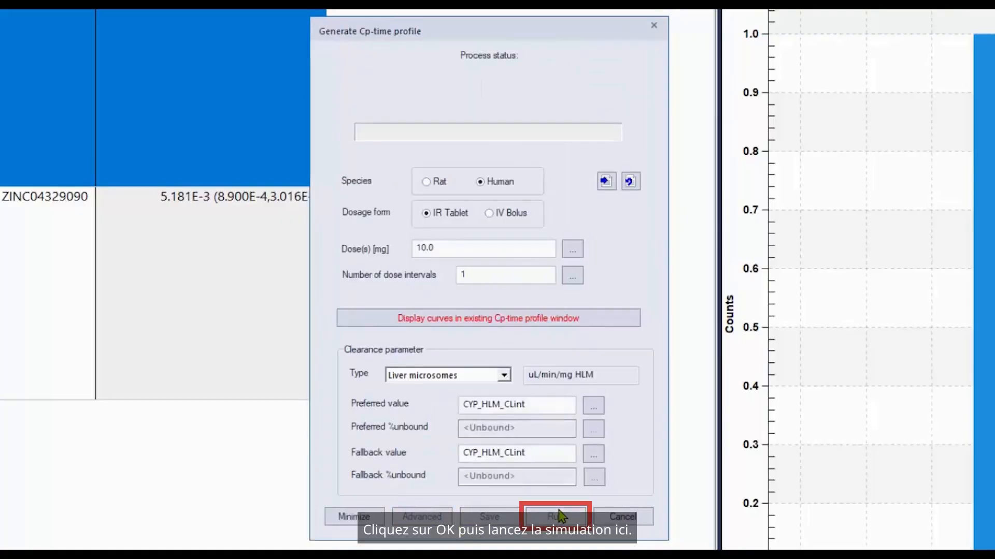
left_click(558, 516)
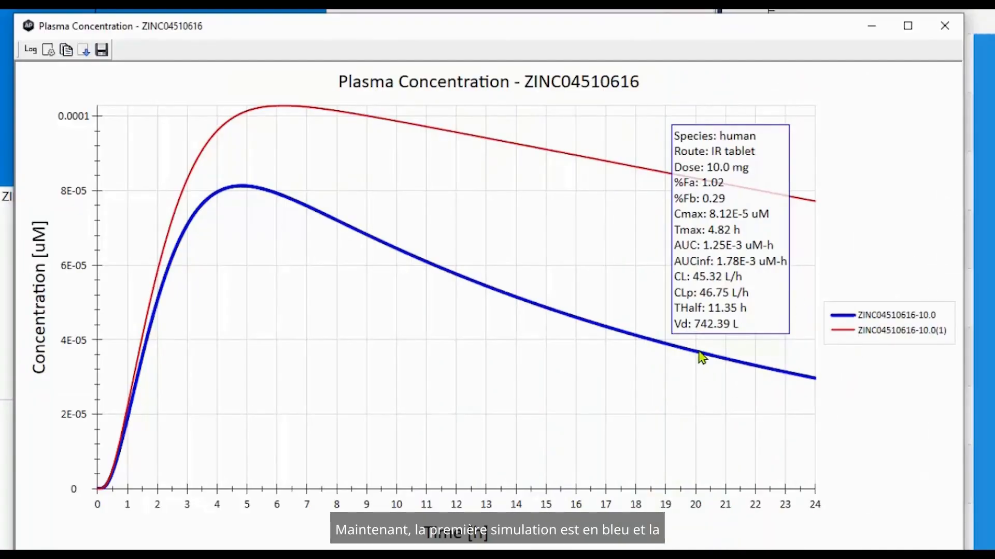
Compare the pharmacokinetic parameters of the two ZINC04510616 plasma concentration curves and close the plot.
left_click(885, 332)
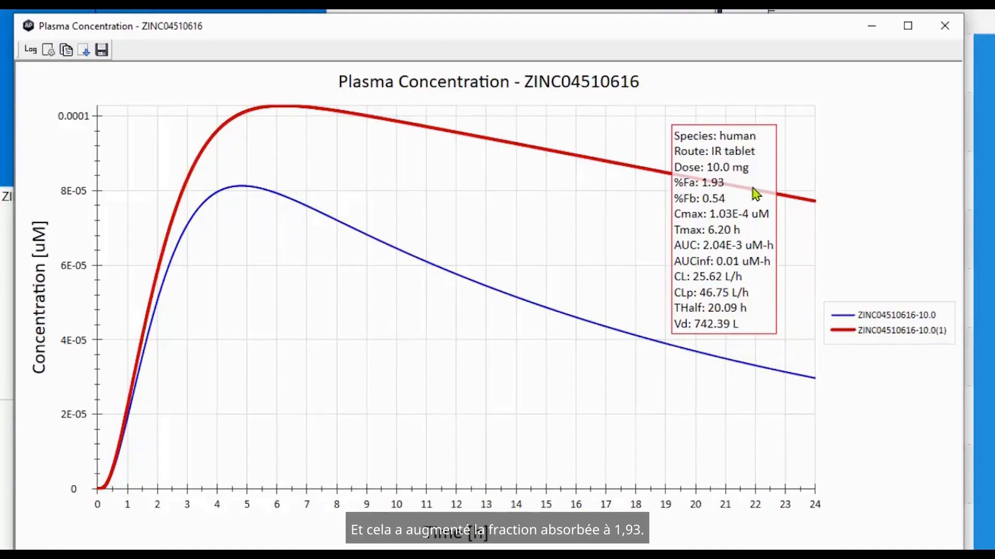
left_click(885, 318)
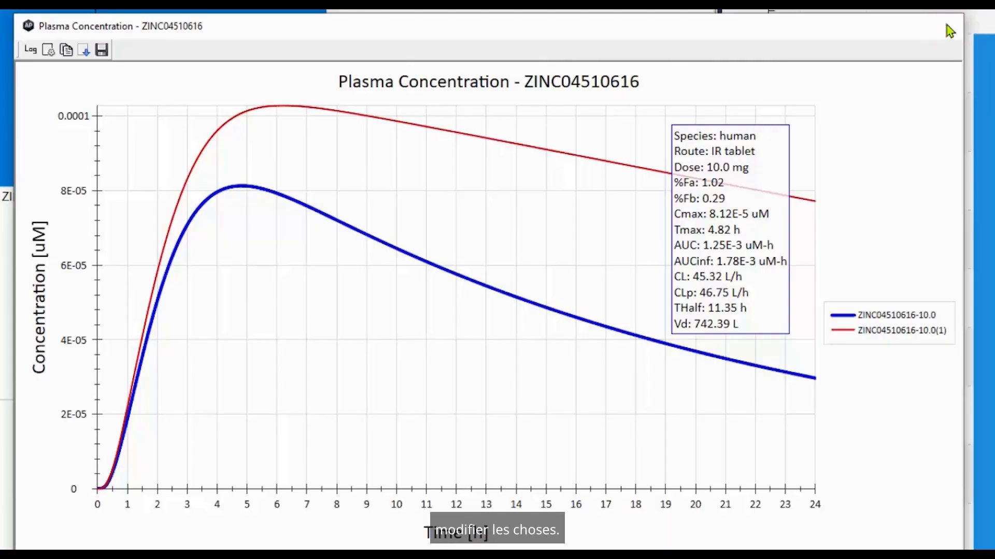
left_click(946, 30)
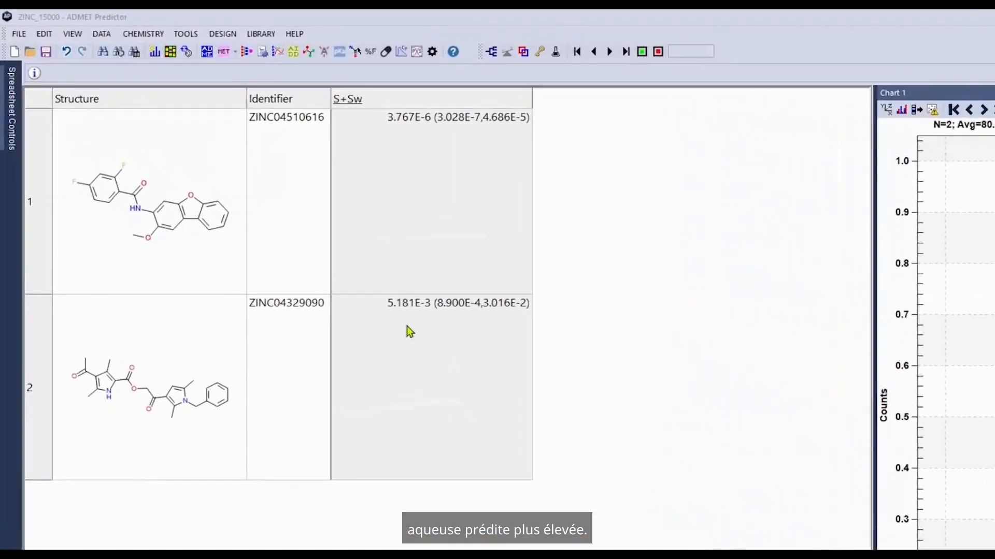
Simulate the human 100 mg IR tablet Cp-time profile for ZINC04329090 and return to the compound spreadsheet.
left_click(454, 387)
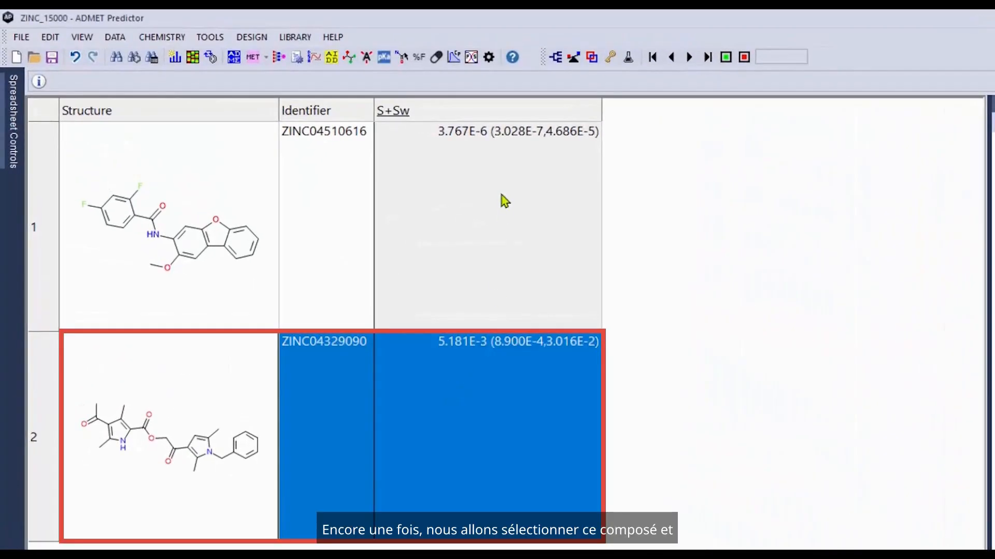
left_click(454, 57)
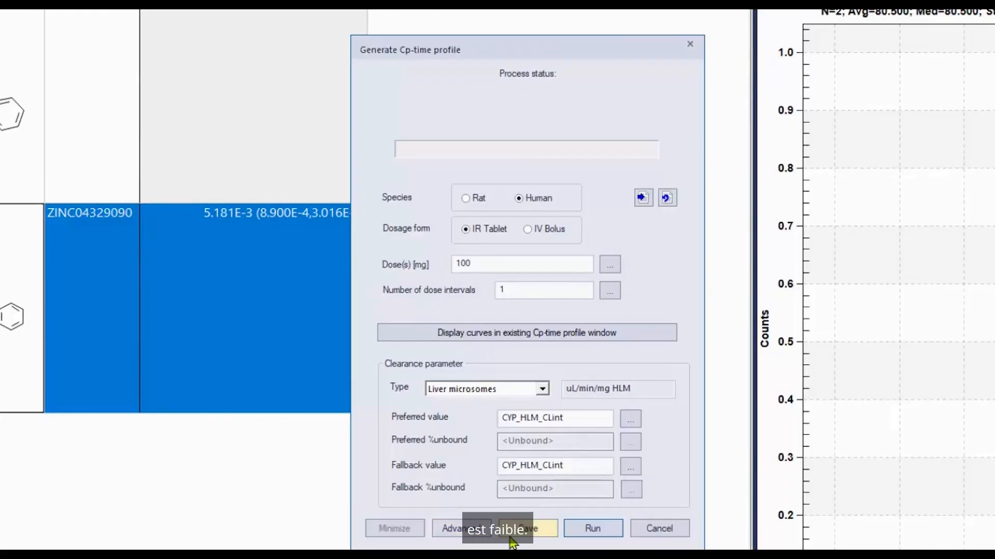
left_click(573, 534)
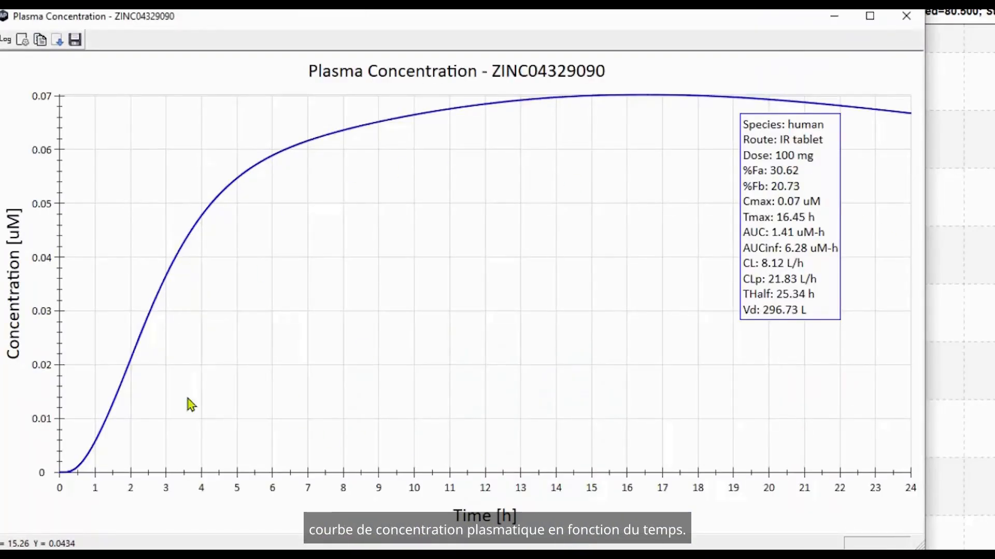
left_click(75, 491)
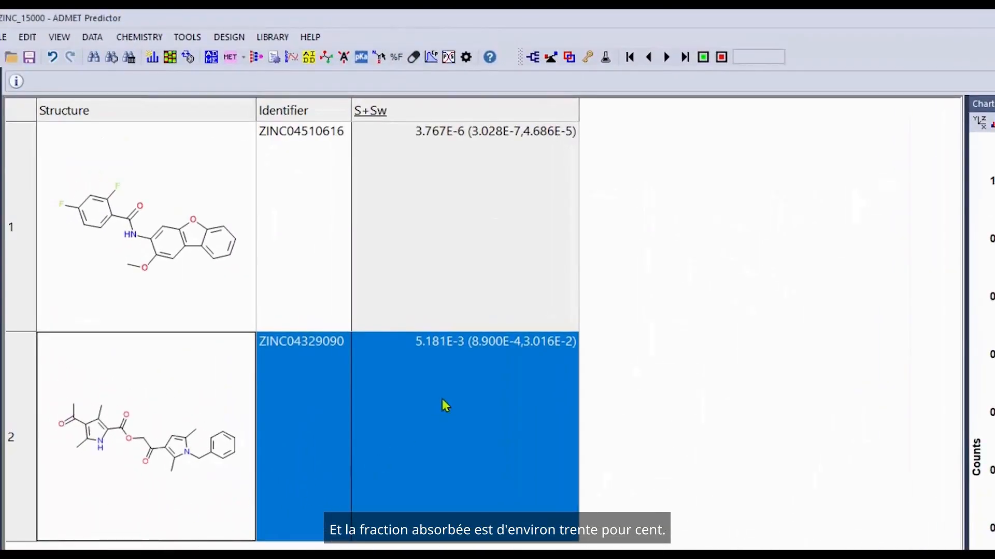
Load ZINC04329090's own values into the advanced Cp-time simulation parameters and set the solubility to 3.016E-2 mg/mL.
left_click(431, 57)
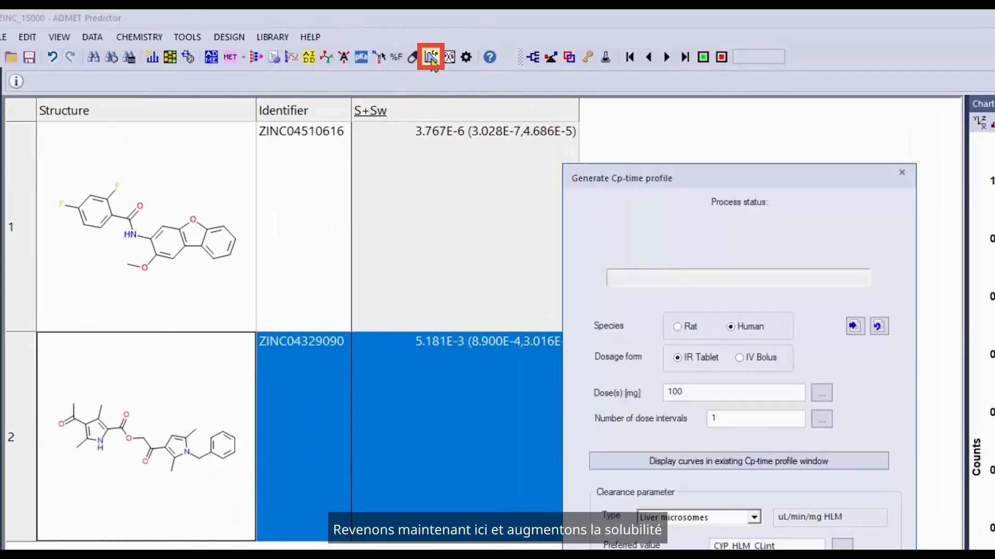
left_click(739, 554)
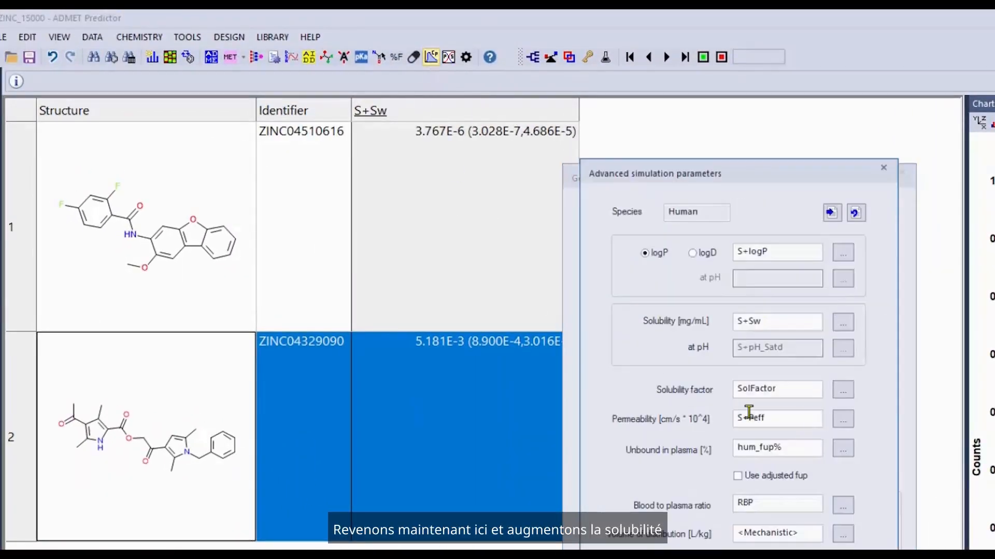
left_click(832, 212)
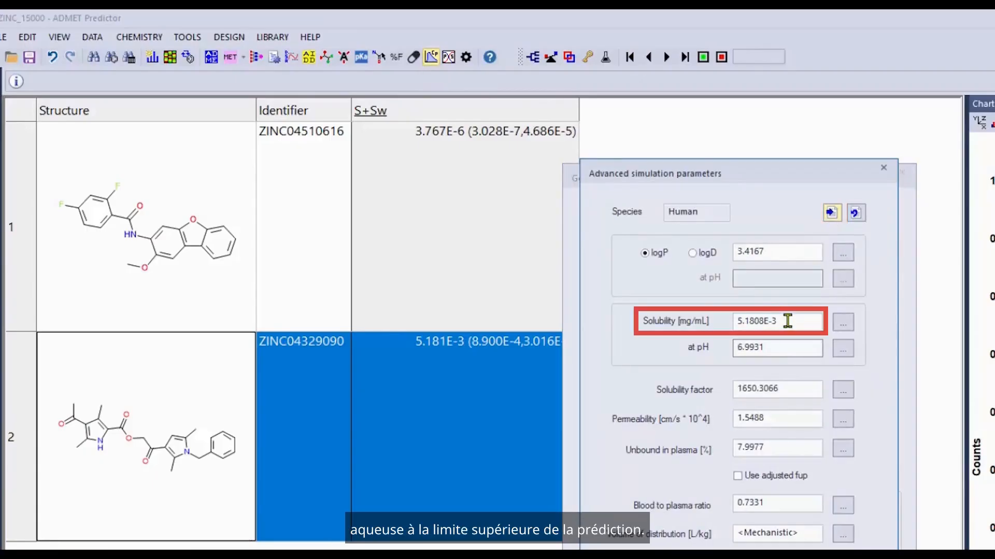
left_click_drag(788, 321, 722, 322)
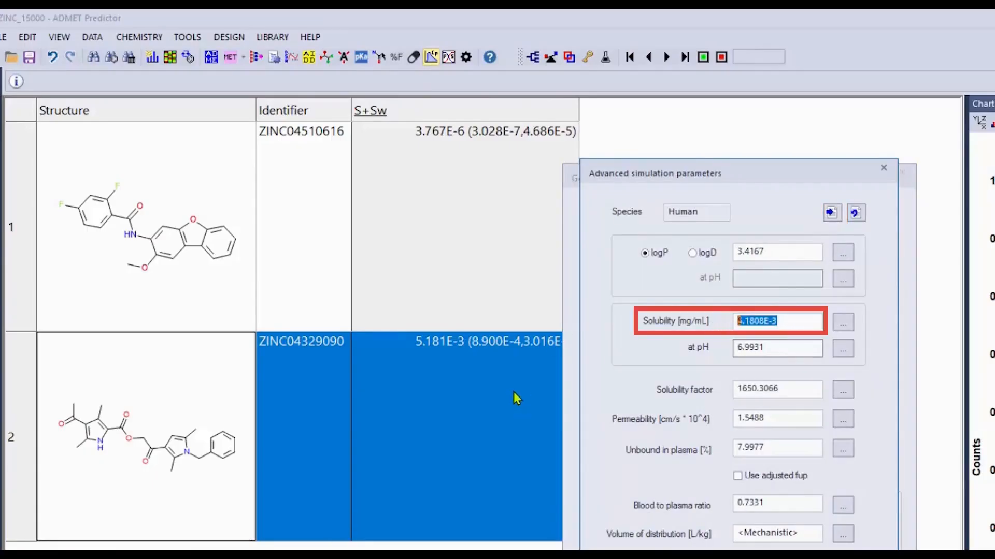
type("3.")
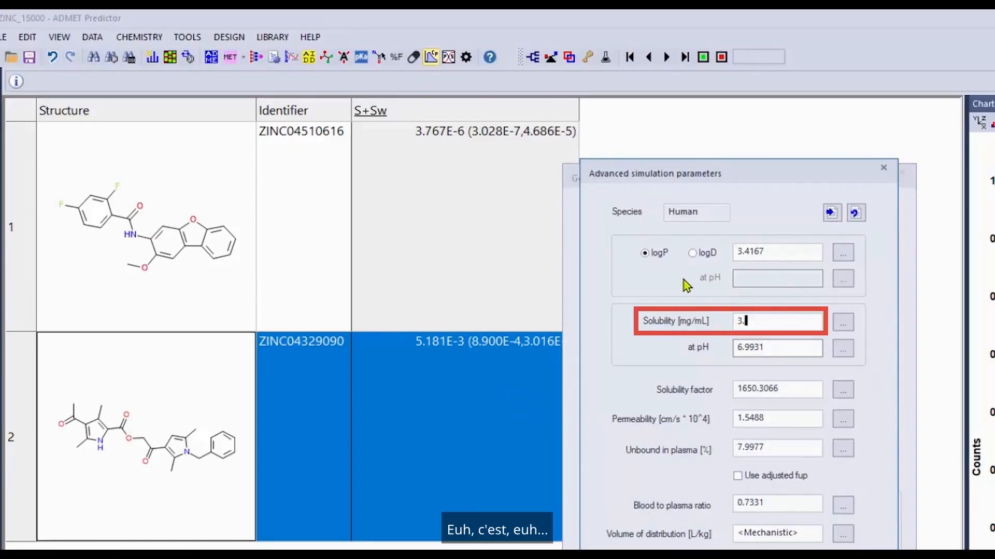
type("016E-")
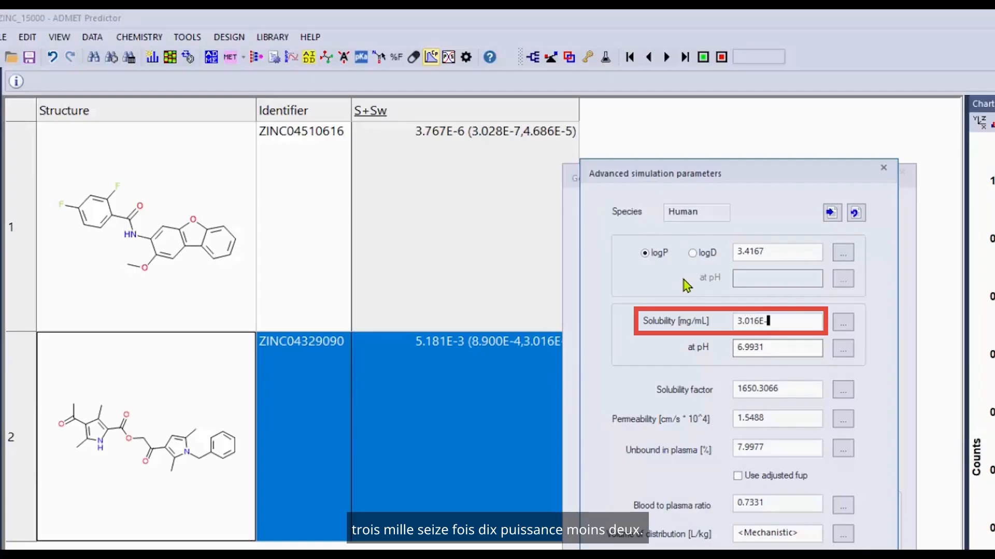
type("2")
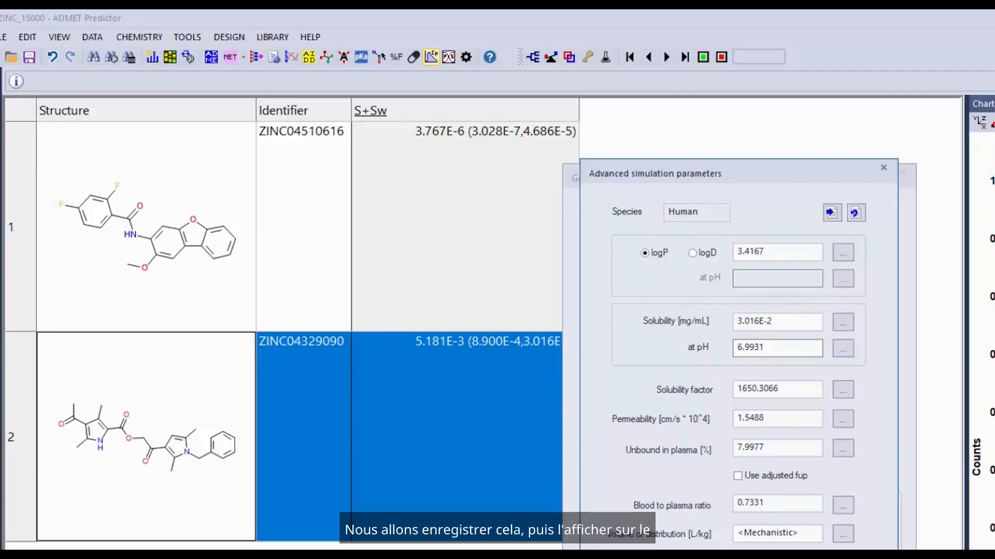
key("Return")
left_click(706, 461)
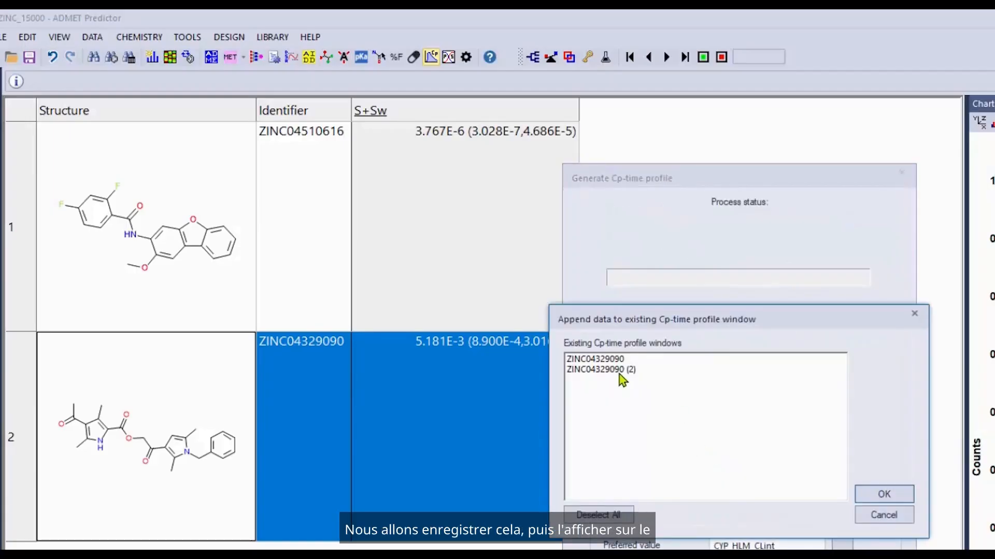
left_click(623, 361)
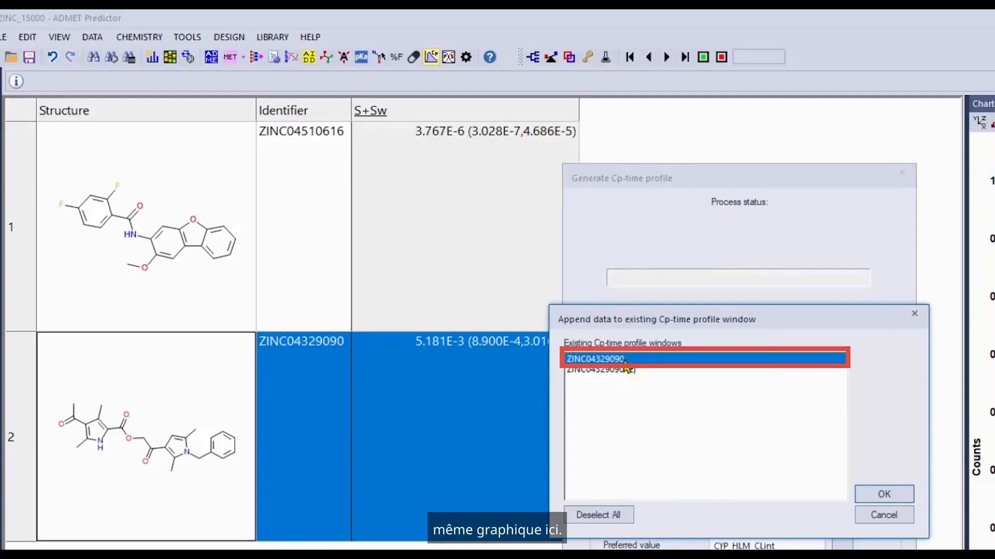
left_click(884, 494)
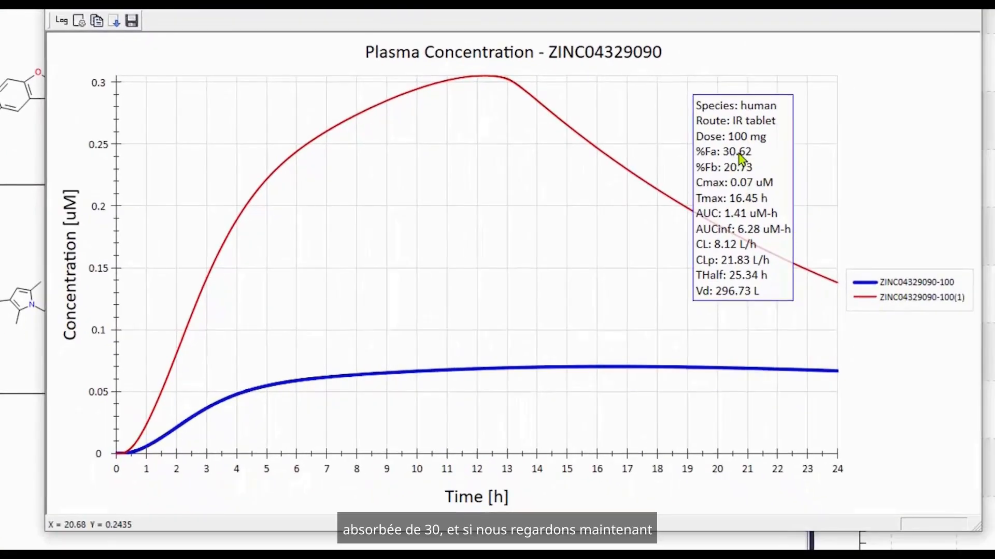
left_click(893, 302)
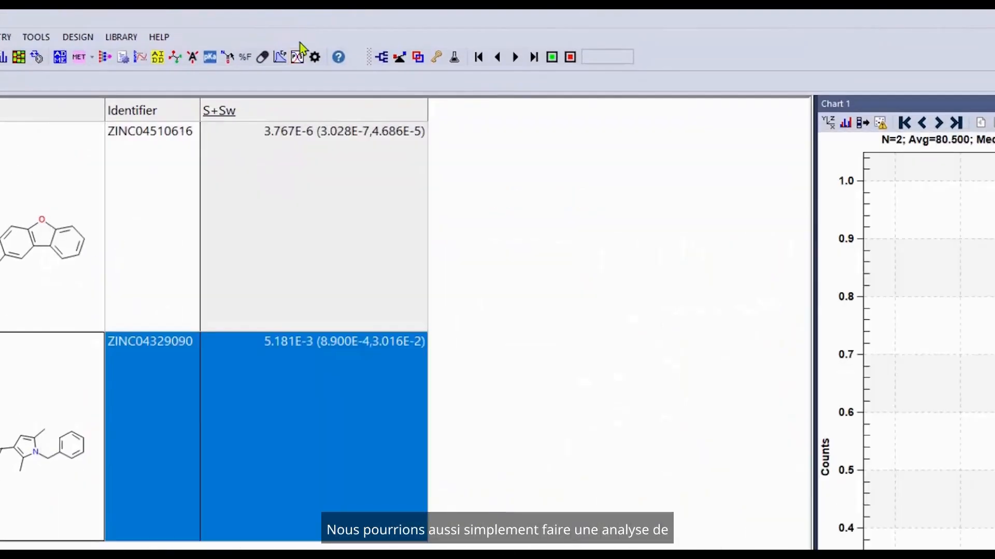
Run a parameter sensitivity analysis for ZINC04329090 with a 100 mg human IR tablet dose.
left_click(297, 56)
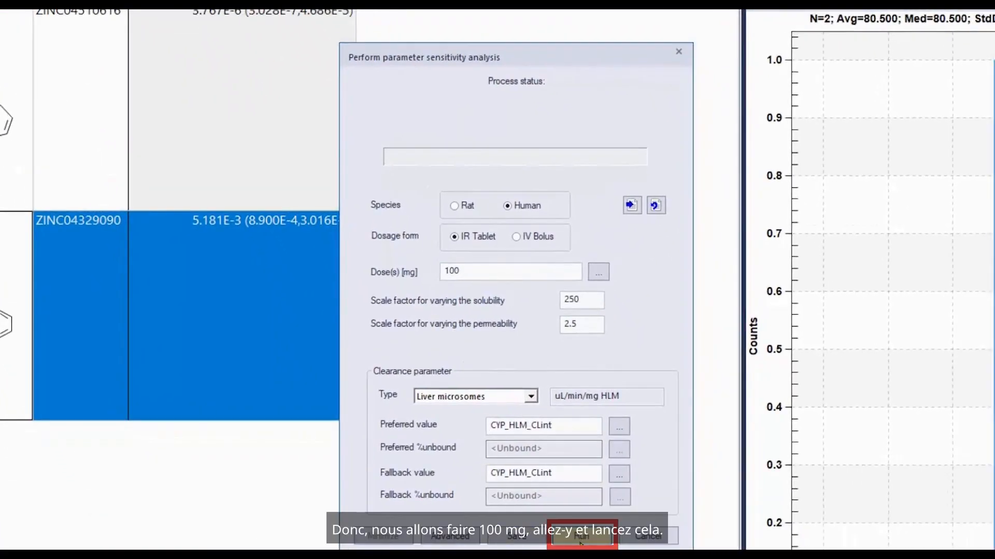
left_click(580, 540)
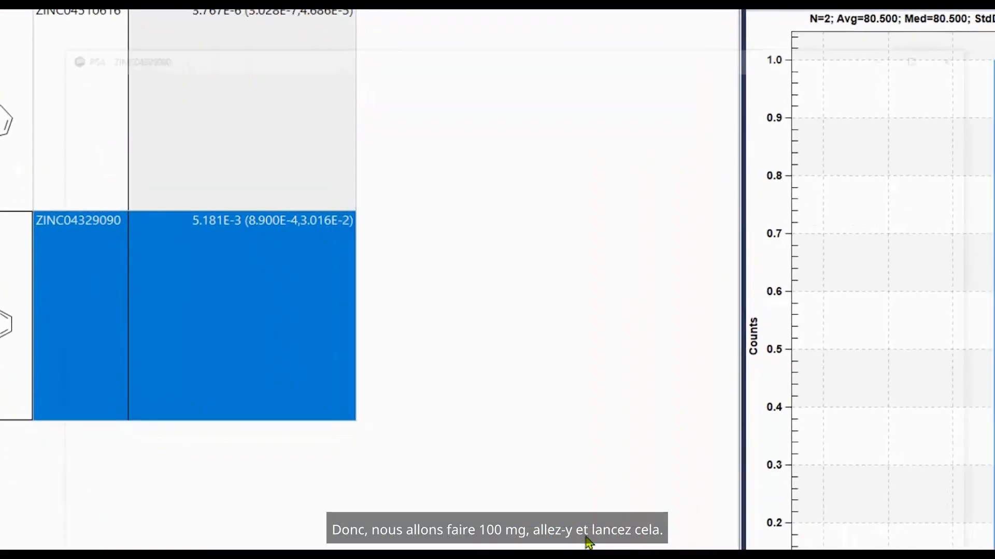